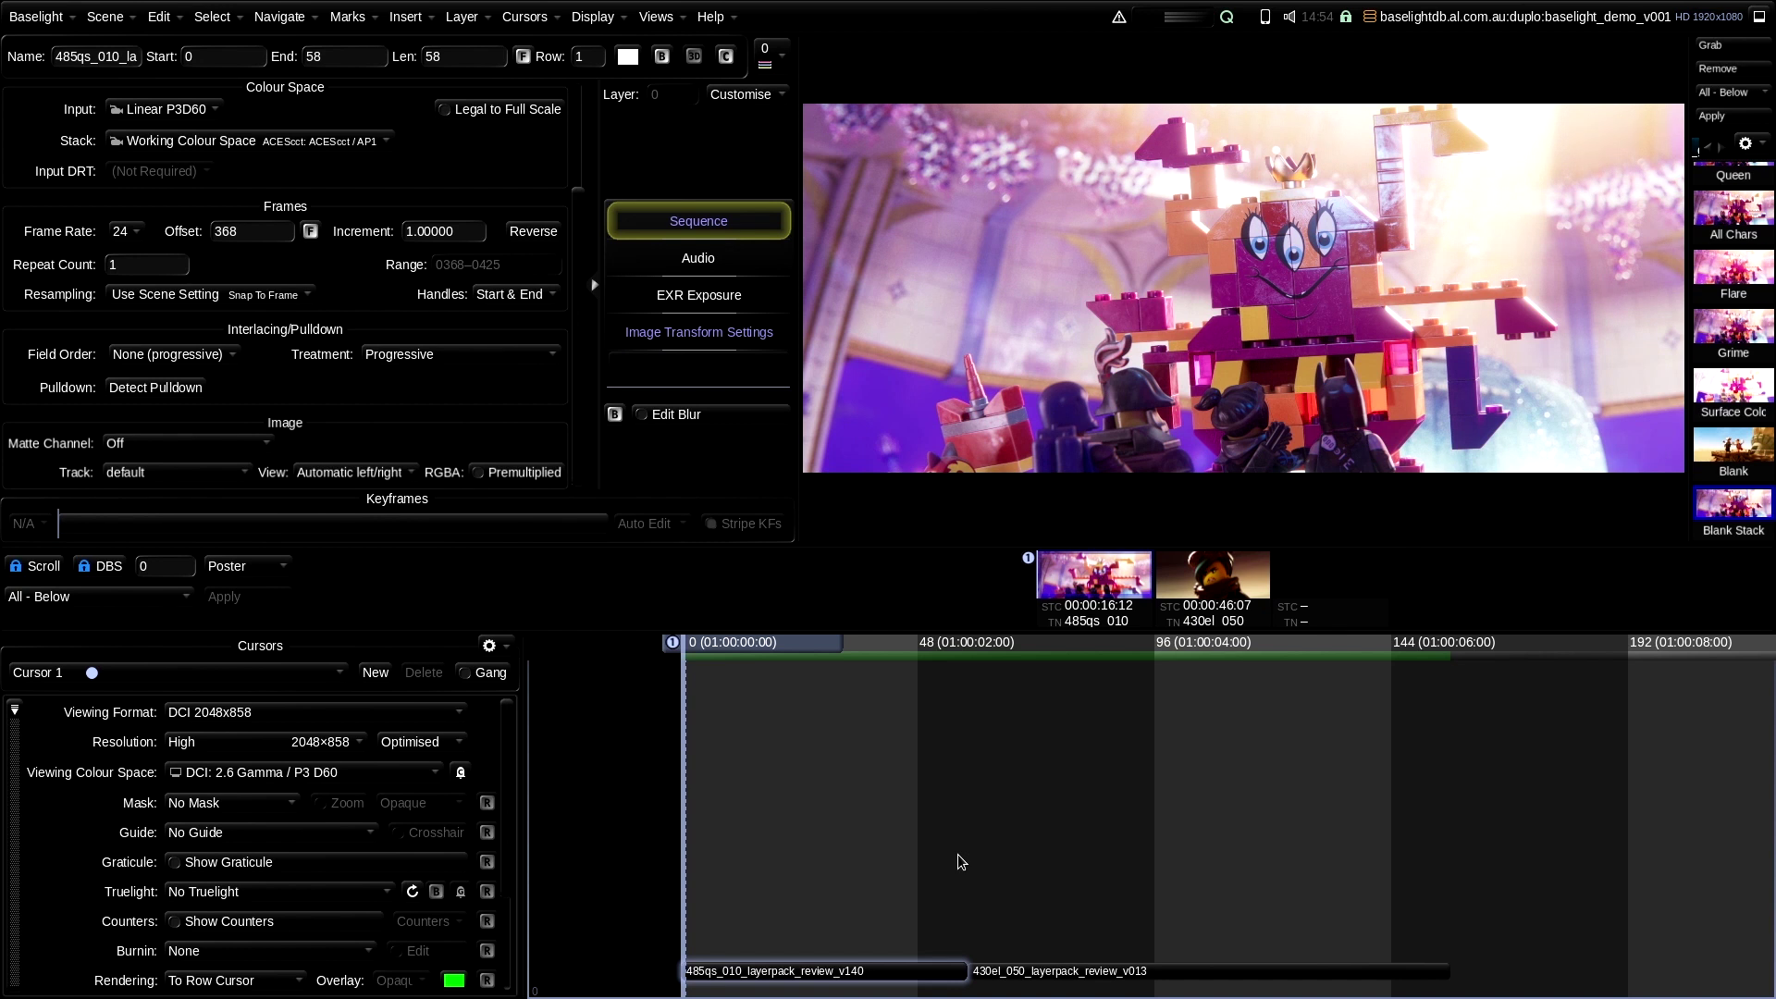
Set the timeline strip appearance to Flat in the preferences.
{"action": "left_click", "coordinate": [37, 17]}
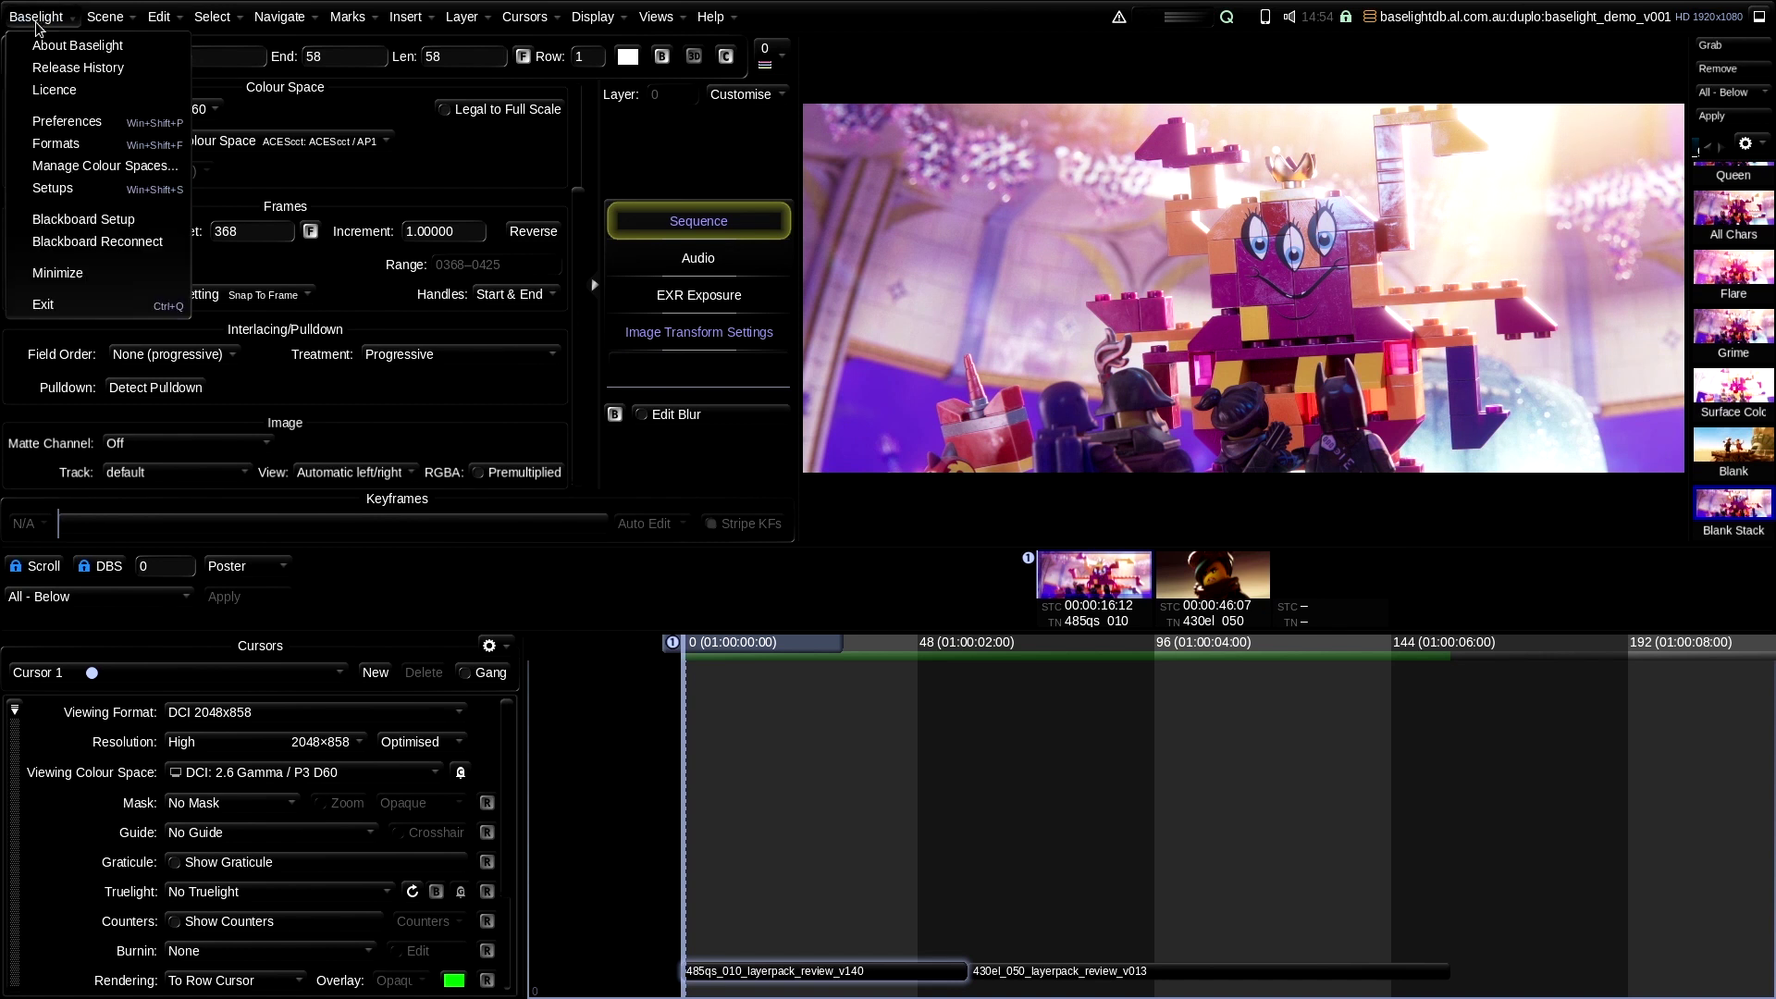
{"action": "left_click", "coordinate": [63, 124]}
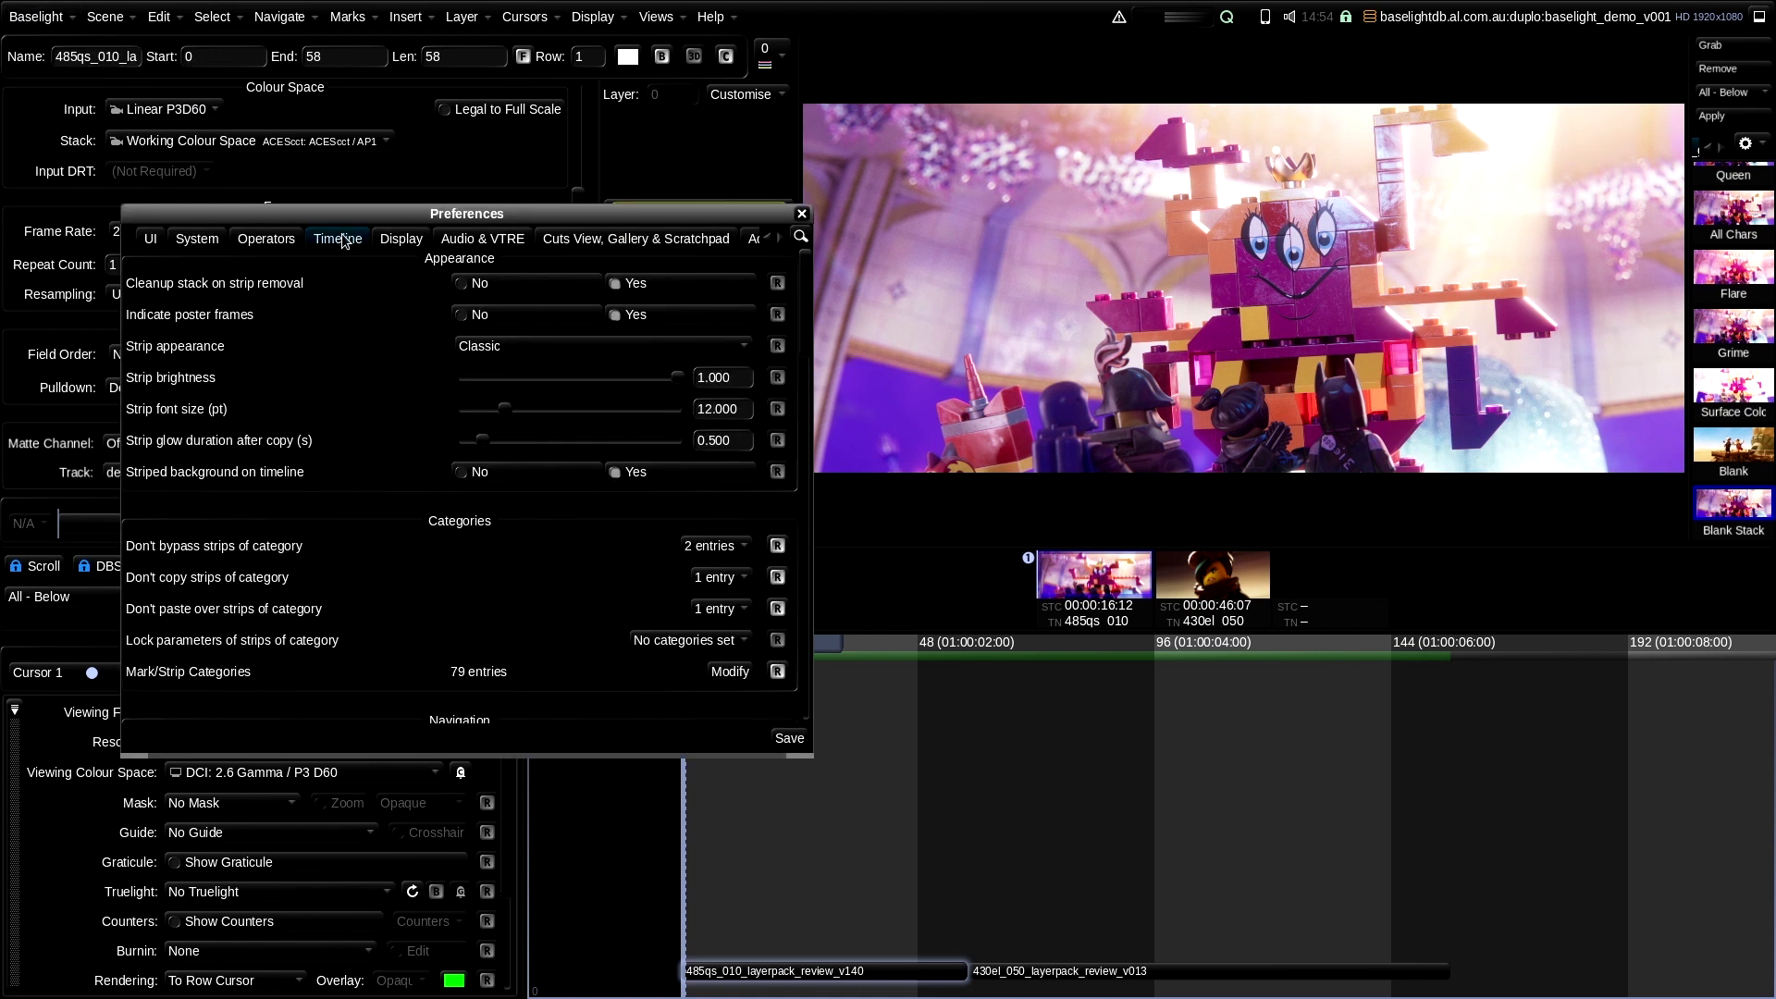
{"action": "left_click", "coordinate": [485, 348]}
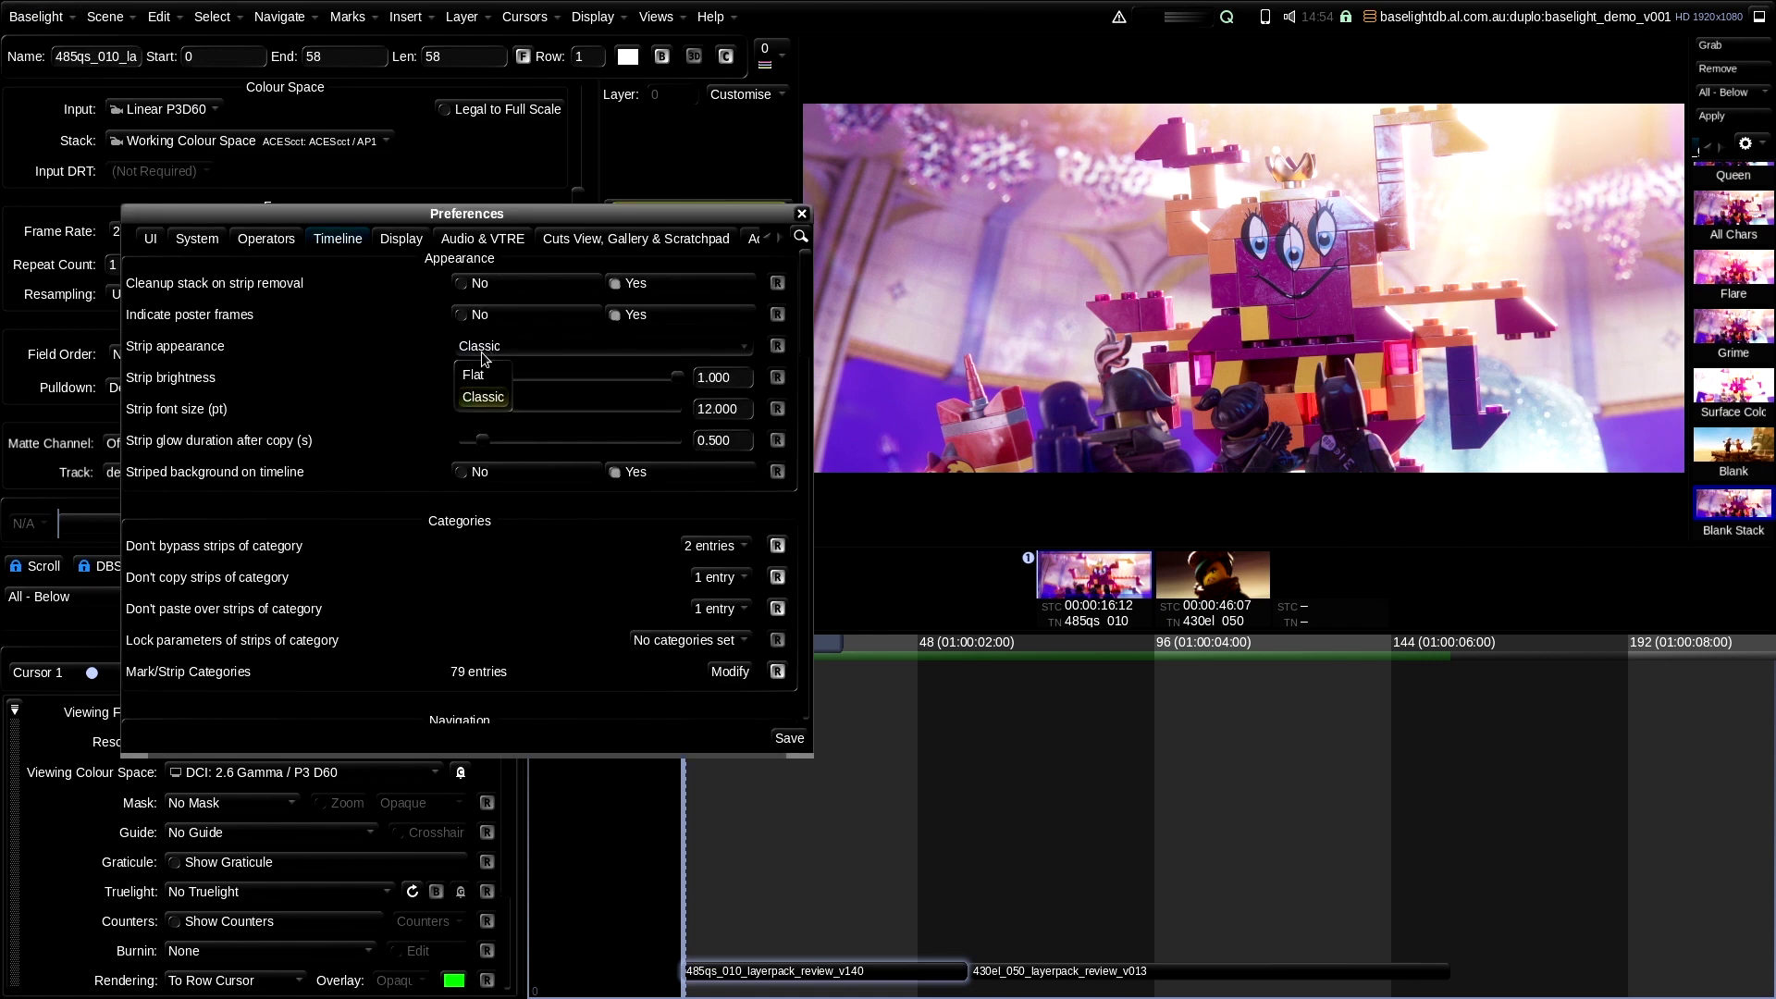
{"action": "left_click", "coordinate": [476, 375]}
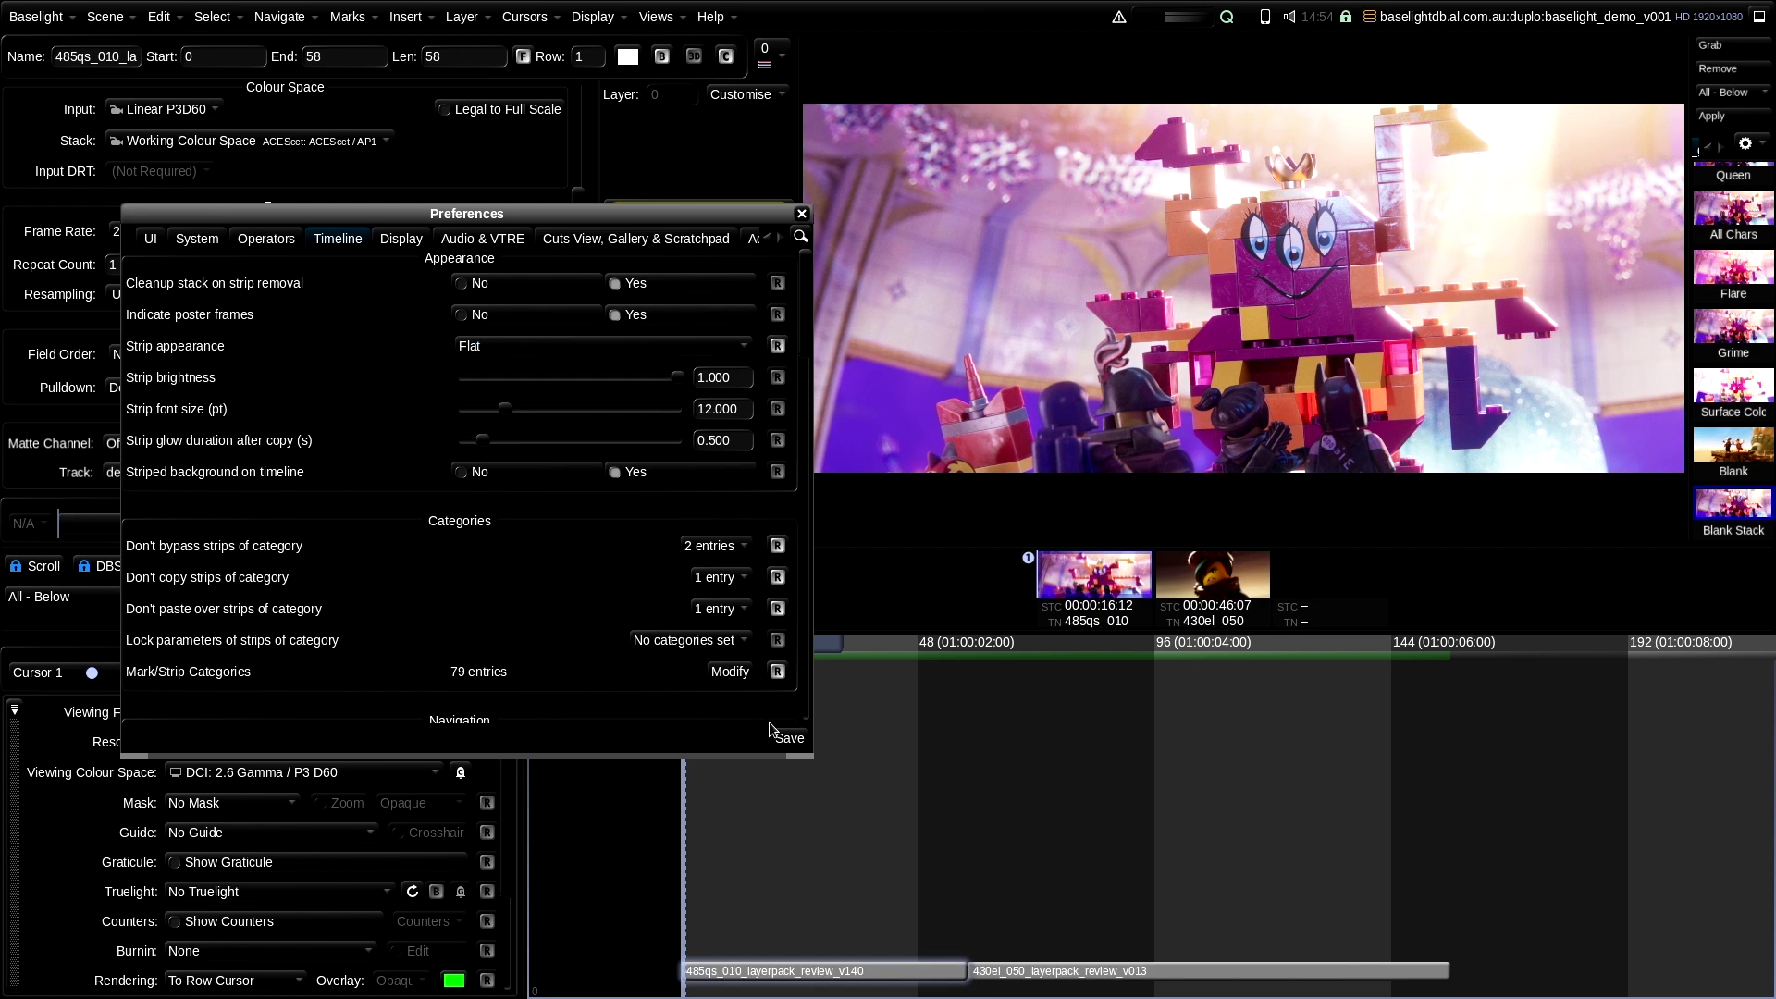
{"action": "left_click", "coordinate": [801, 213]}
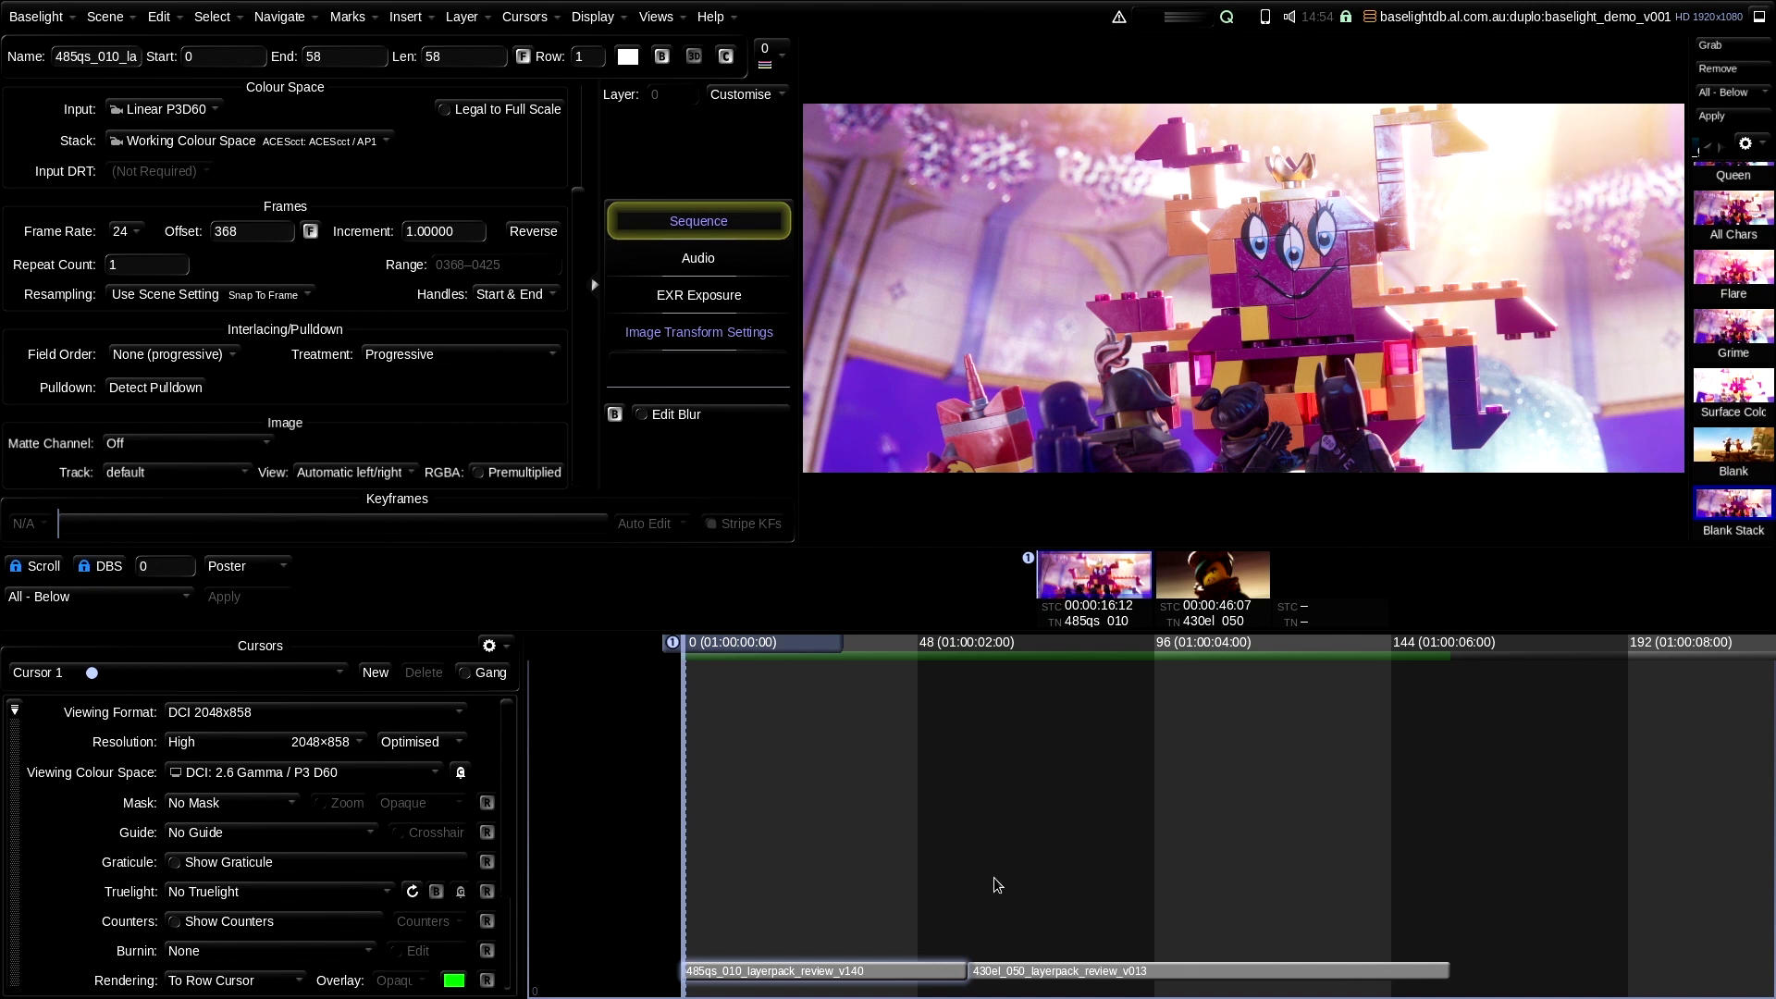
Colour both shot strips in the timeline magenta.
{"action": "left_click_drag", "start_coordinate": [814, 851], "coordinate": [1057, 988]}
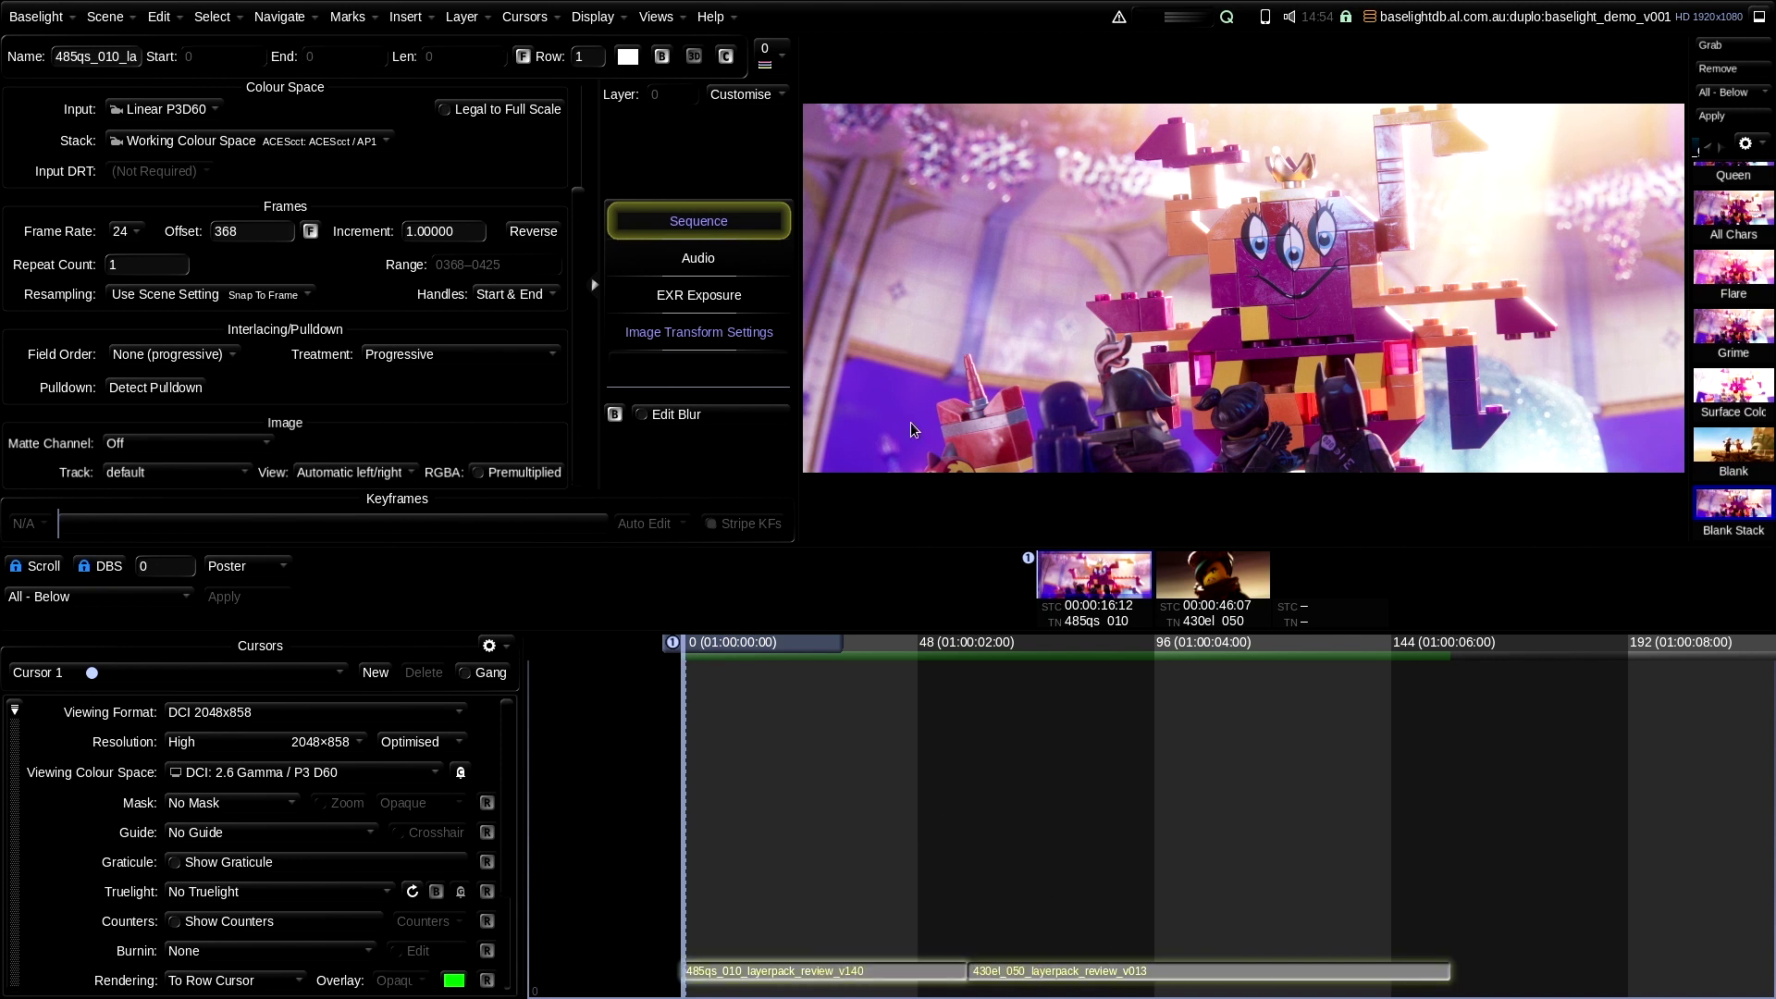
{"action": "left_click", "coordinate": [628, 56]}
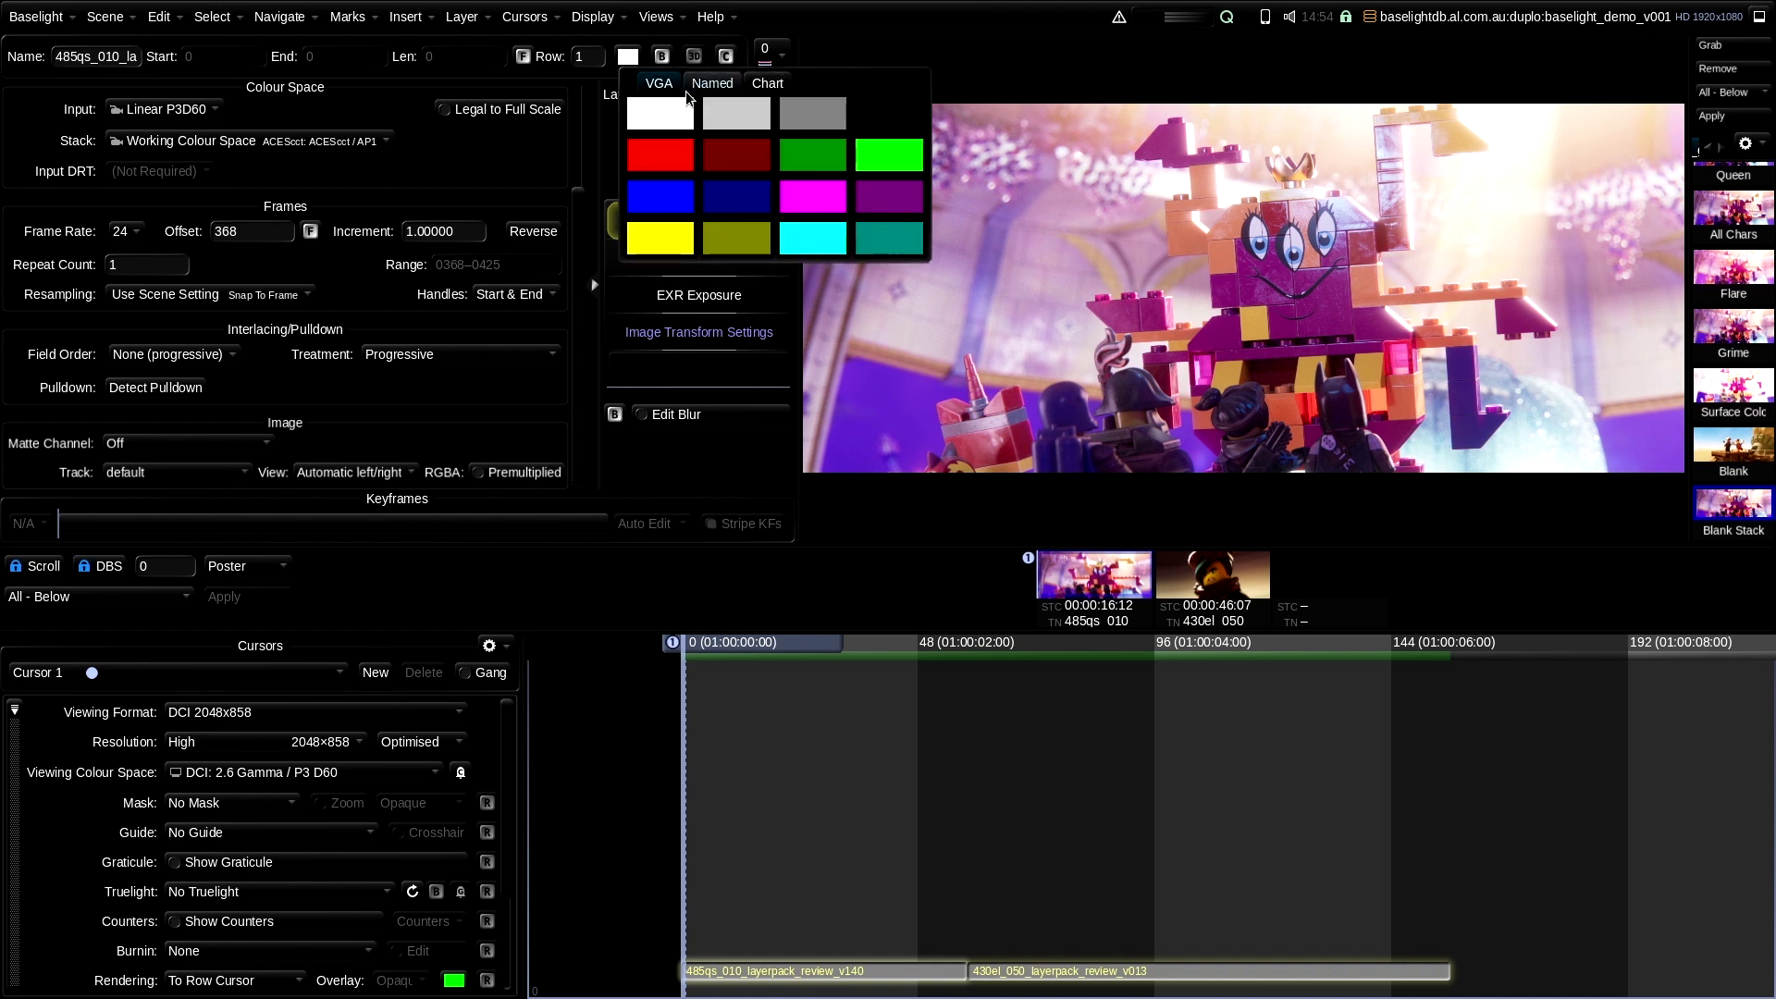
{"action": "left_click", "coordinate": [814, 200]}
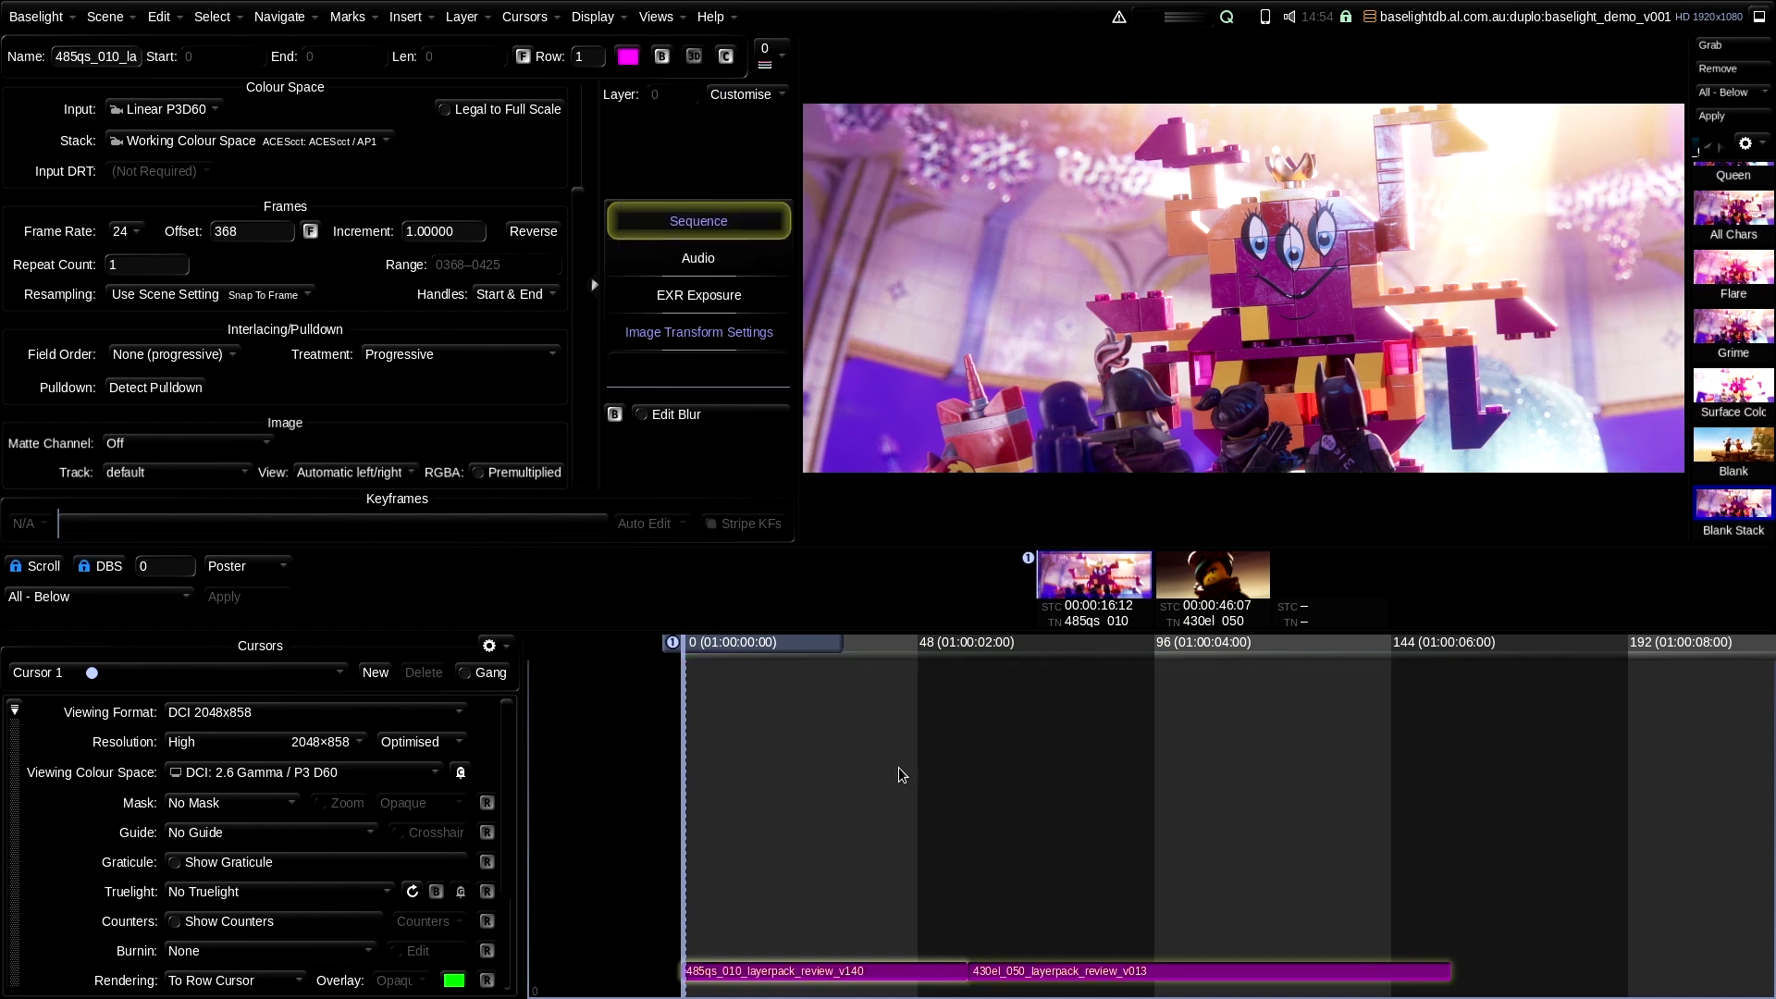
{"action": "left_click", "coordinate": [915, 839]}
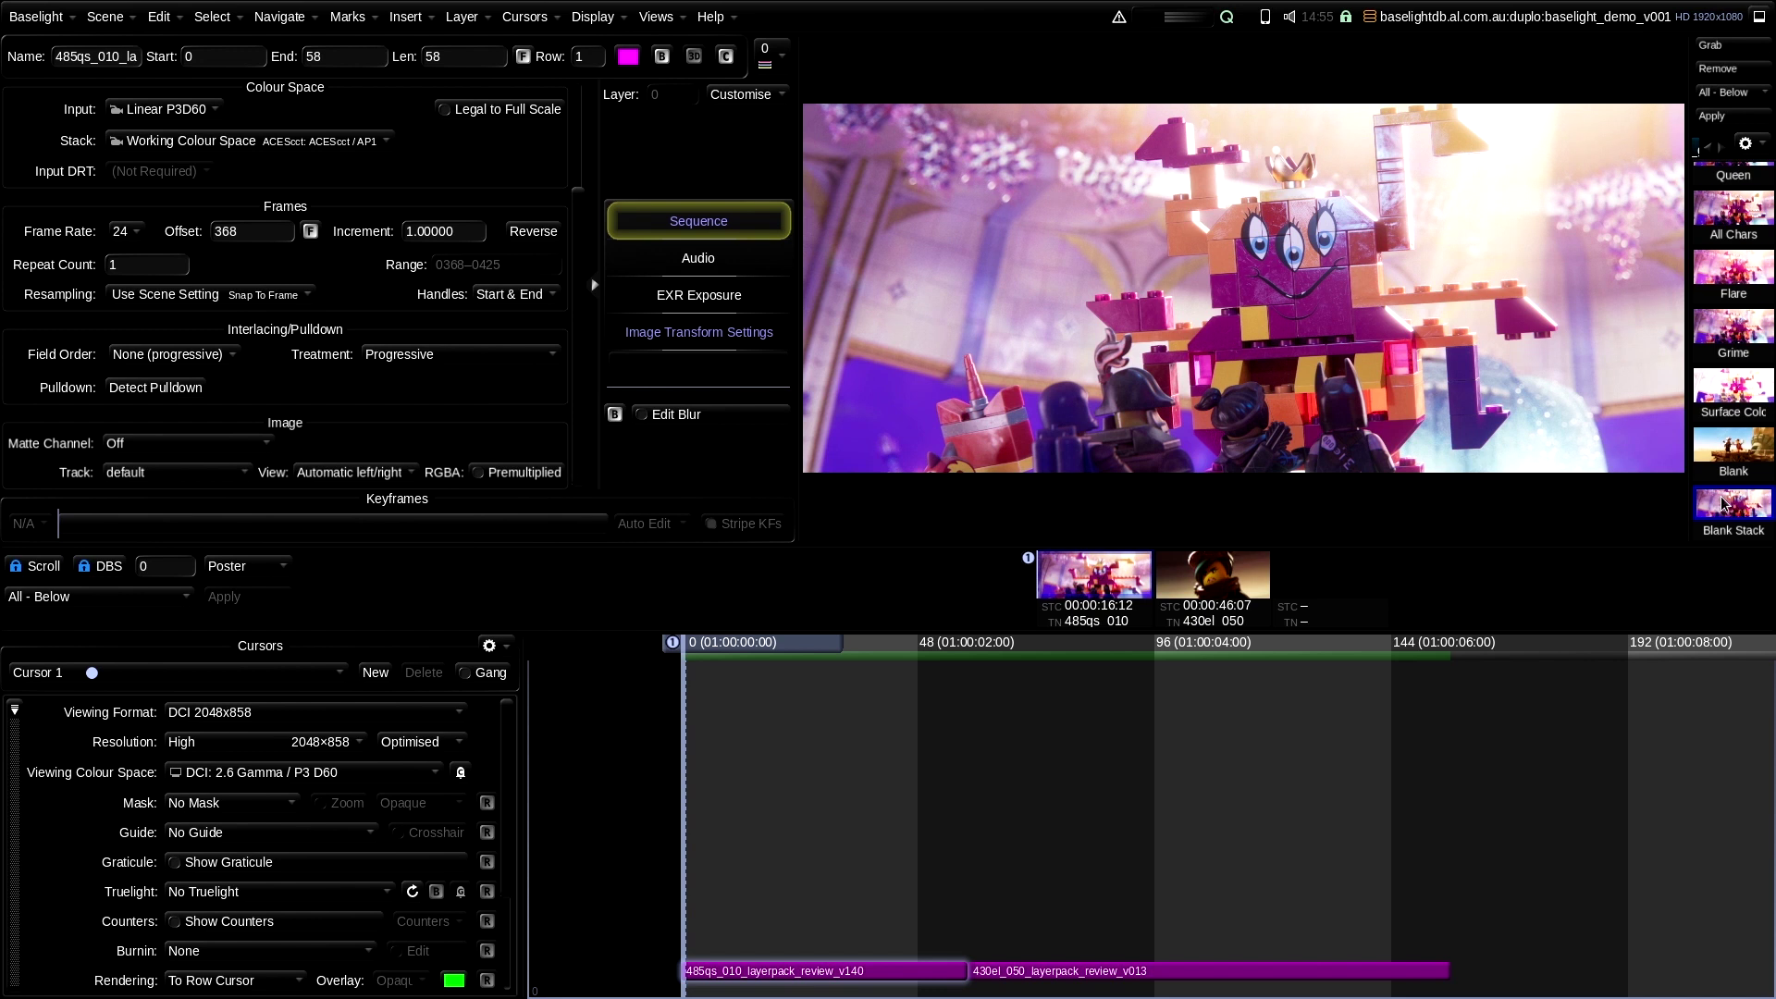
Apply the stored Blank Stack to shot 485qs_010 and show the settings of its Gamut Compress layer.
{"action": "left_click", "coordinate": [1712, 117]}
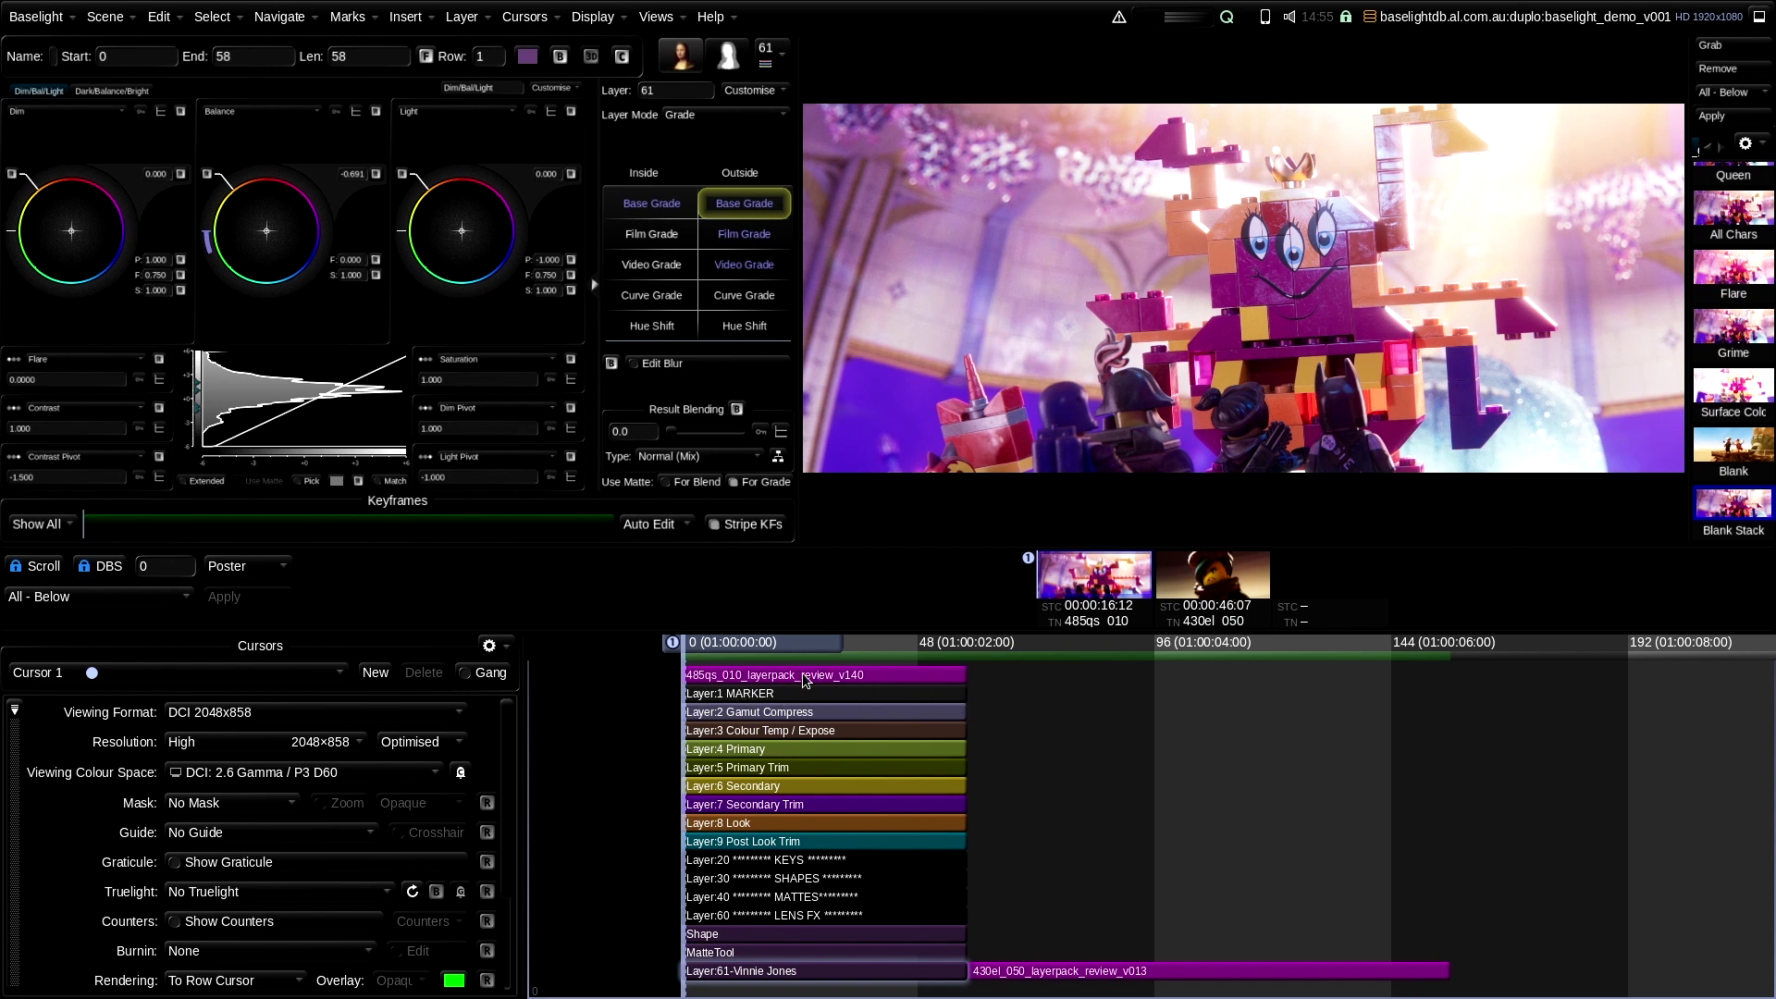
{"action": "left_click", "coordinate": [780, 712]}
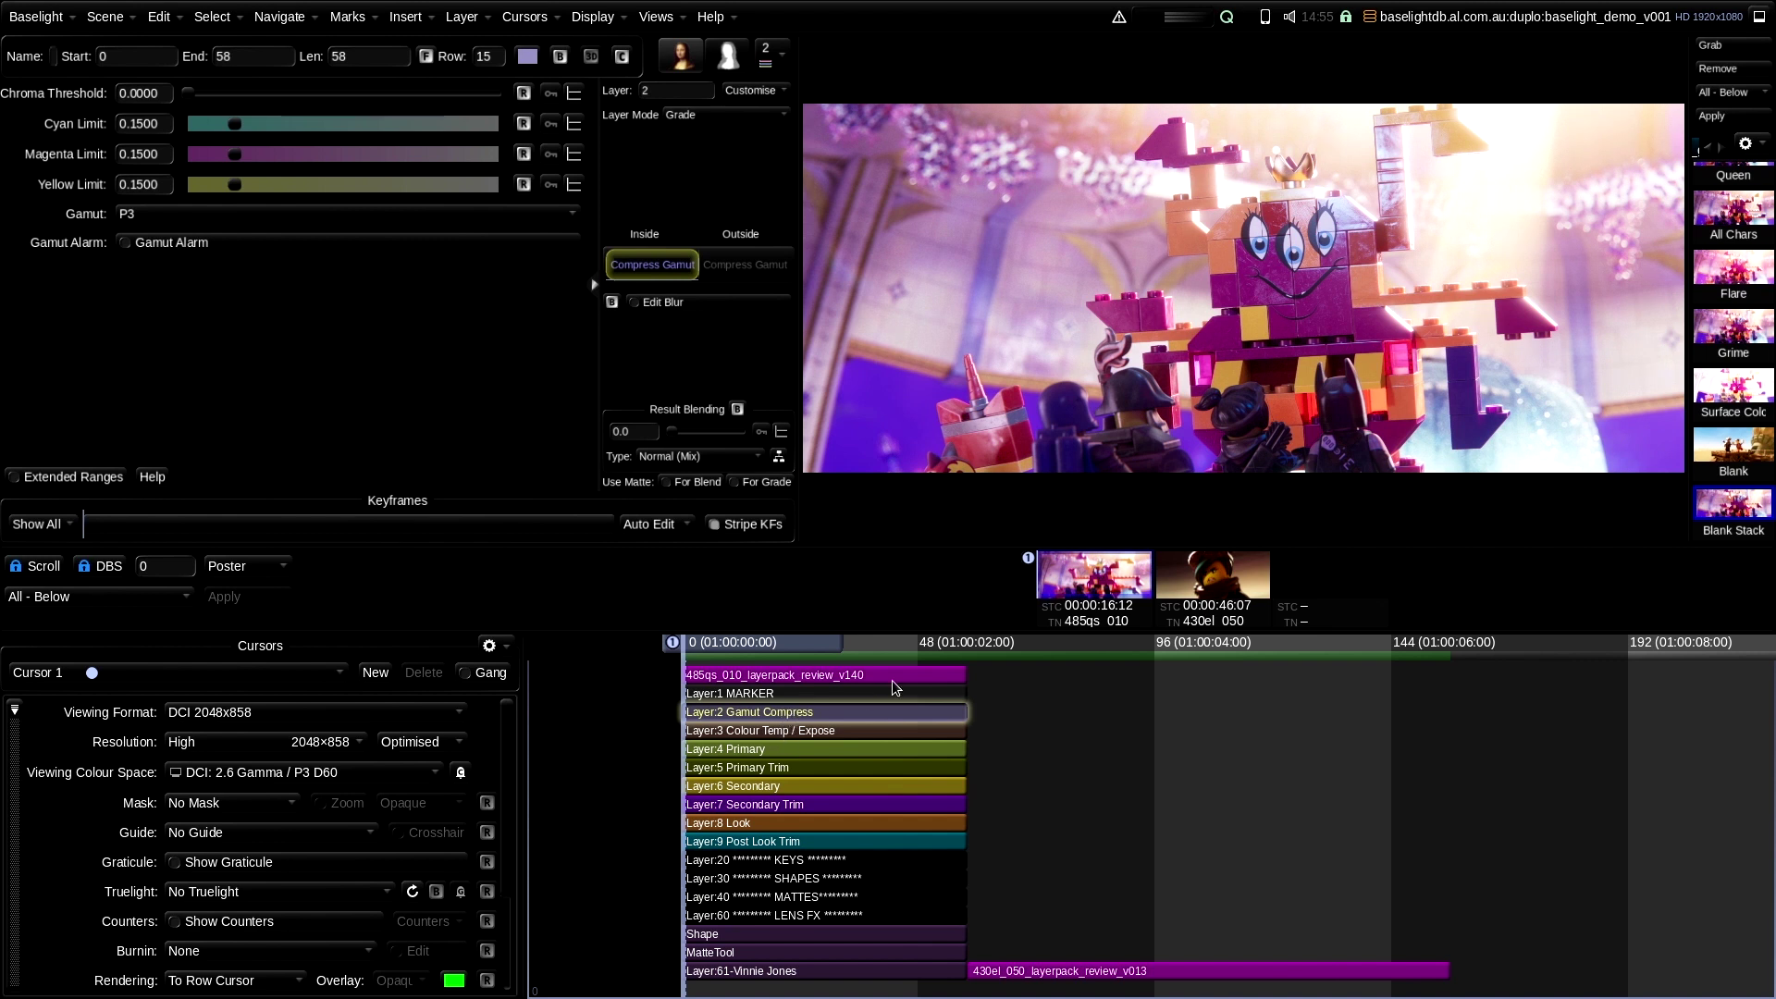
Try an exposure of 0.50 on the Colour Temp / Expose layer and reset it.
{"action": "left_click", "coordinate": [790, 732]}
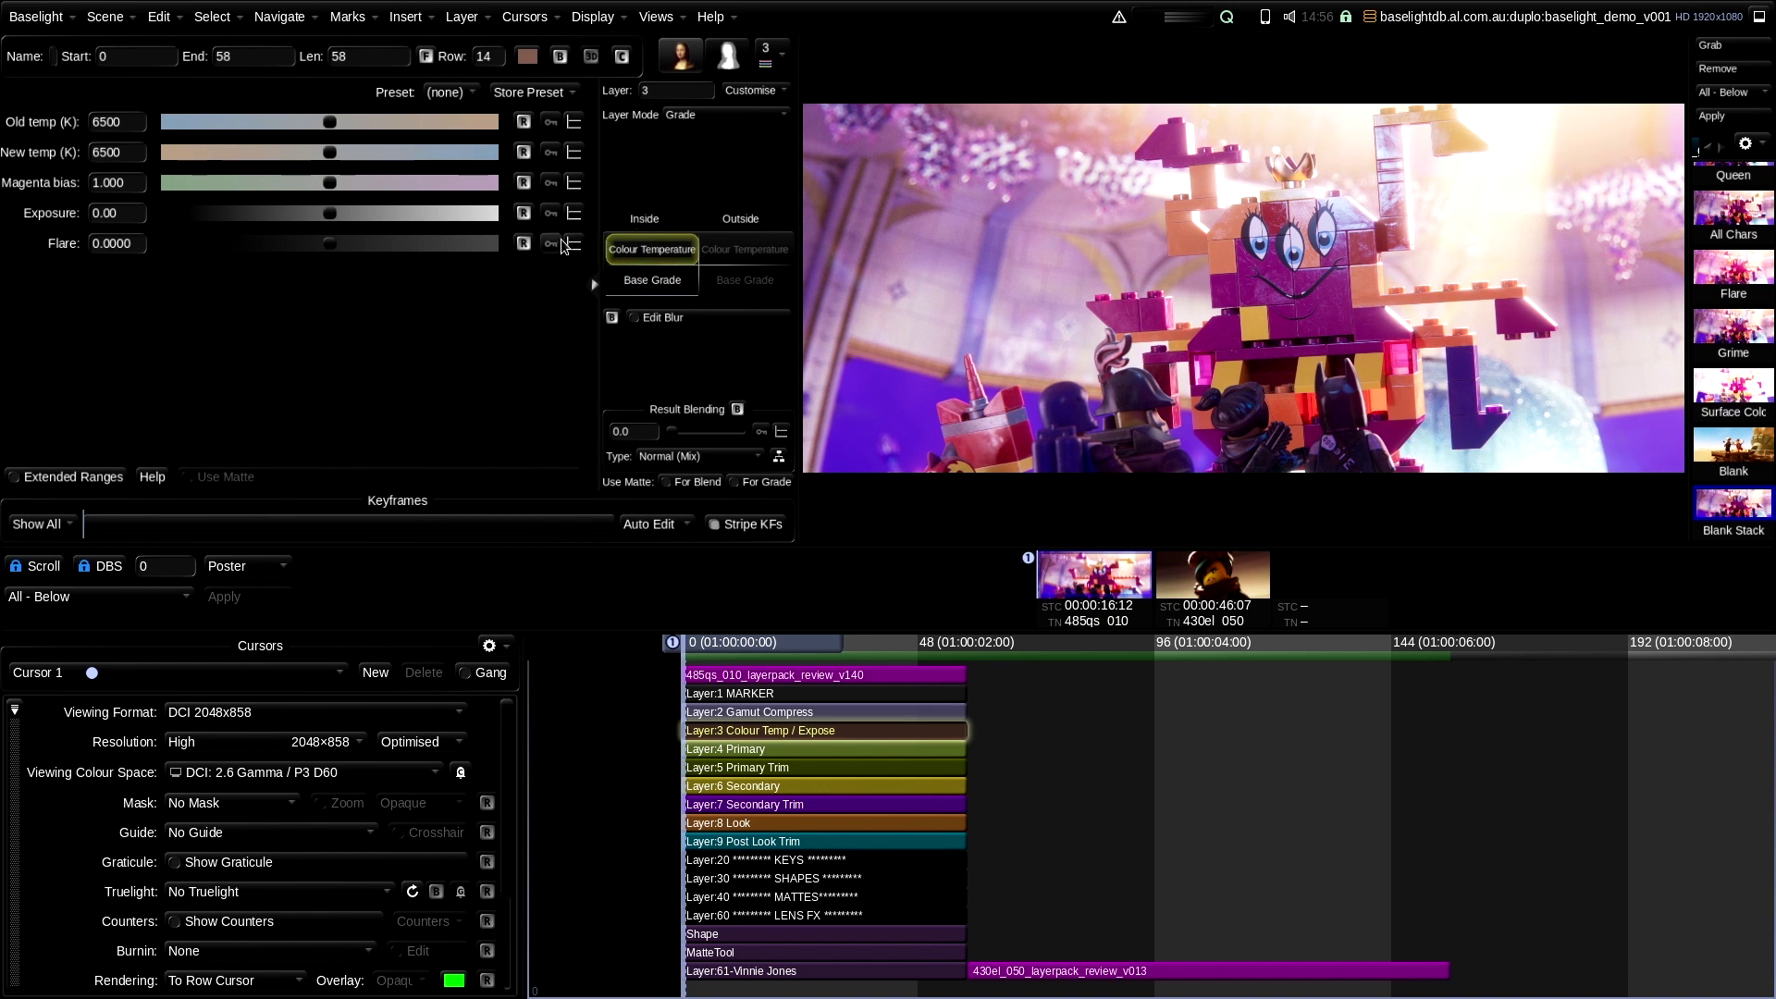
{"action": "left_click", "coordinate": [111, 213]}
{"action": "double_click", "coordinate": [111, 213]}
{"action": "type", "text": ".5"}
{"action": "key", "text": "Return"}
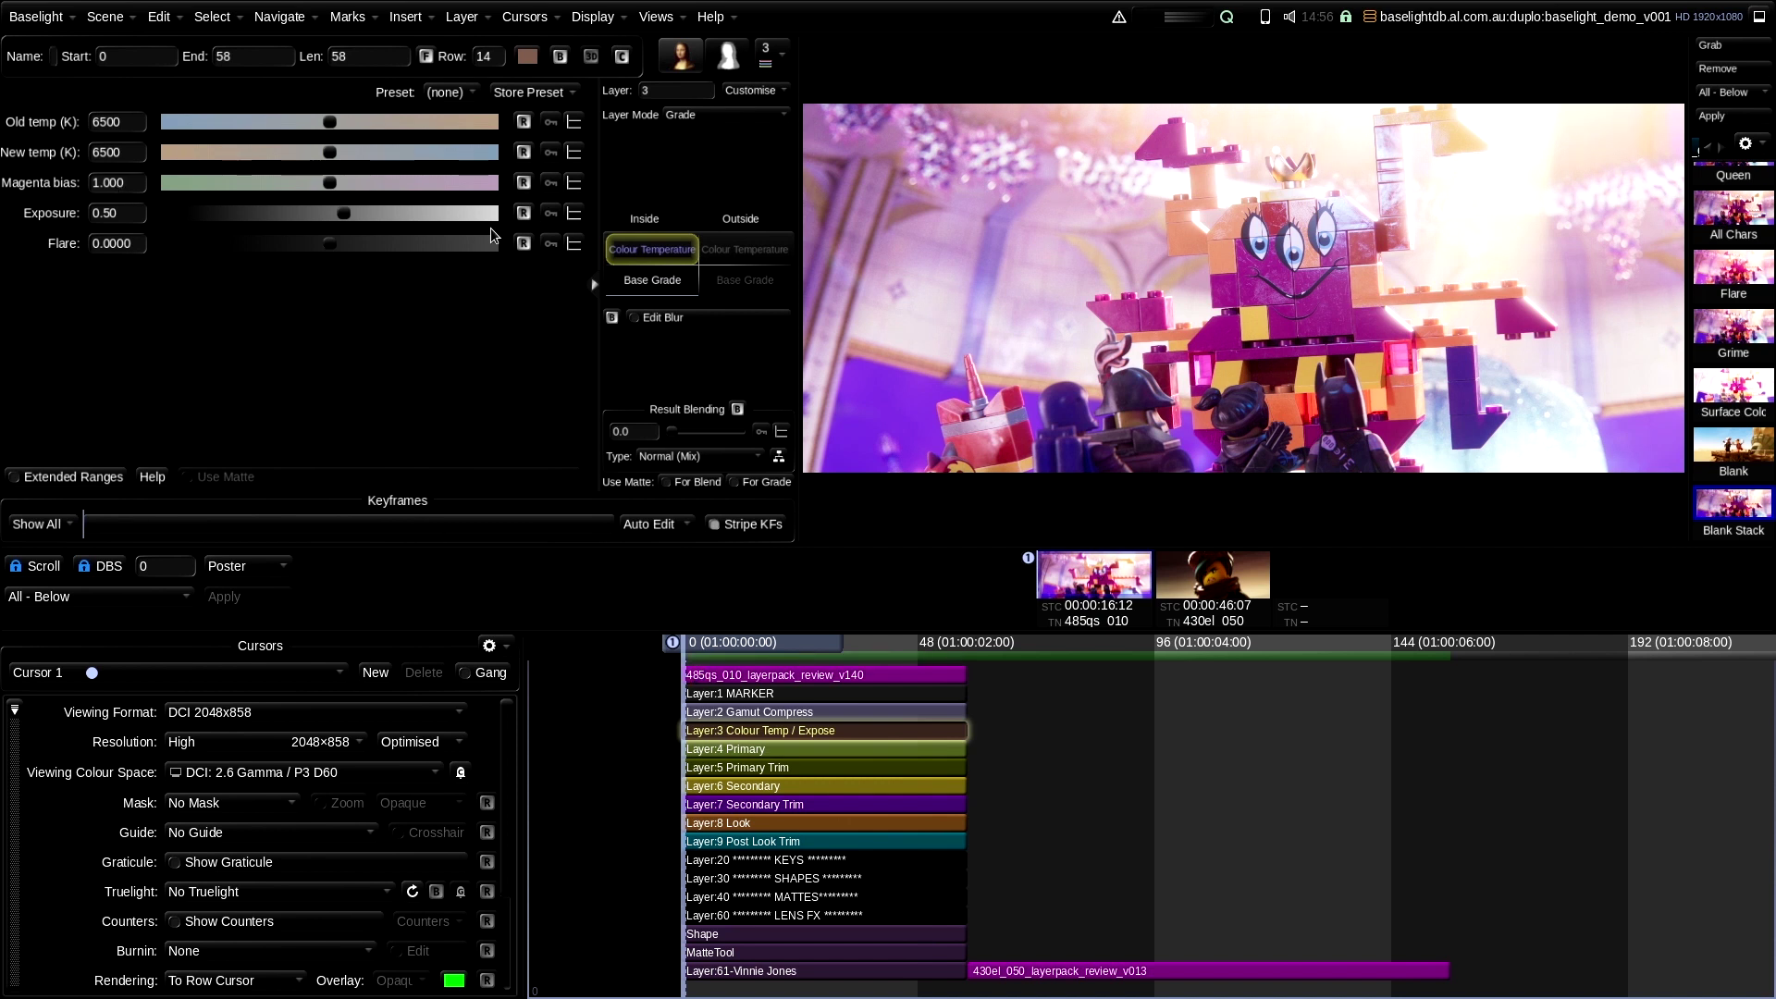
{"action": "left_click", "coordinate": [521, 215]}
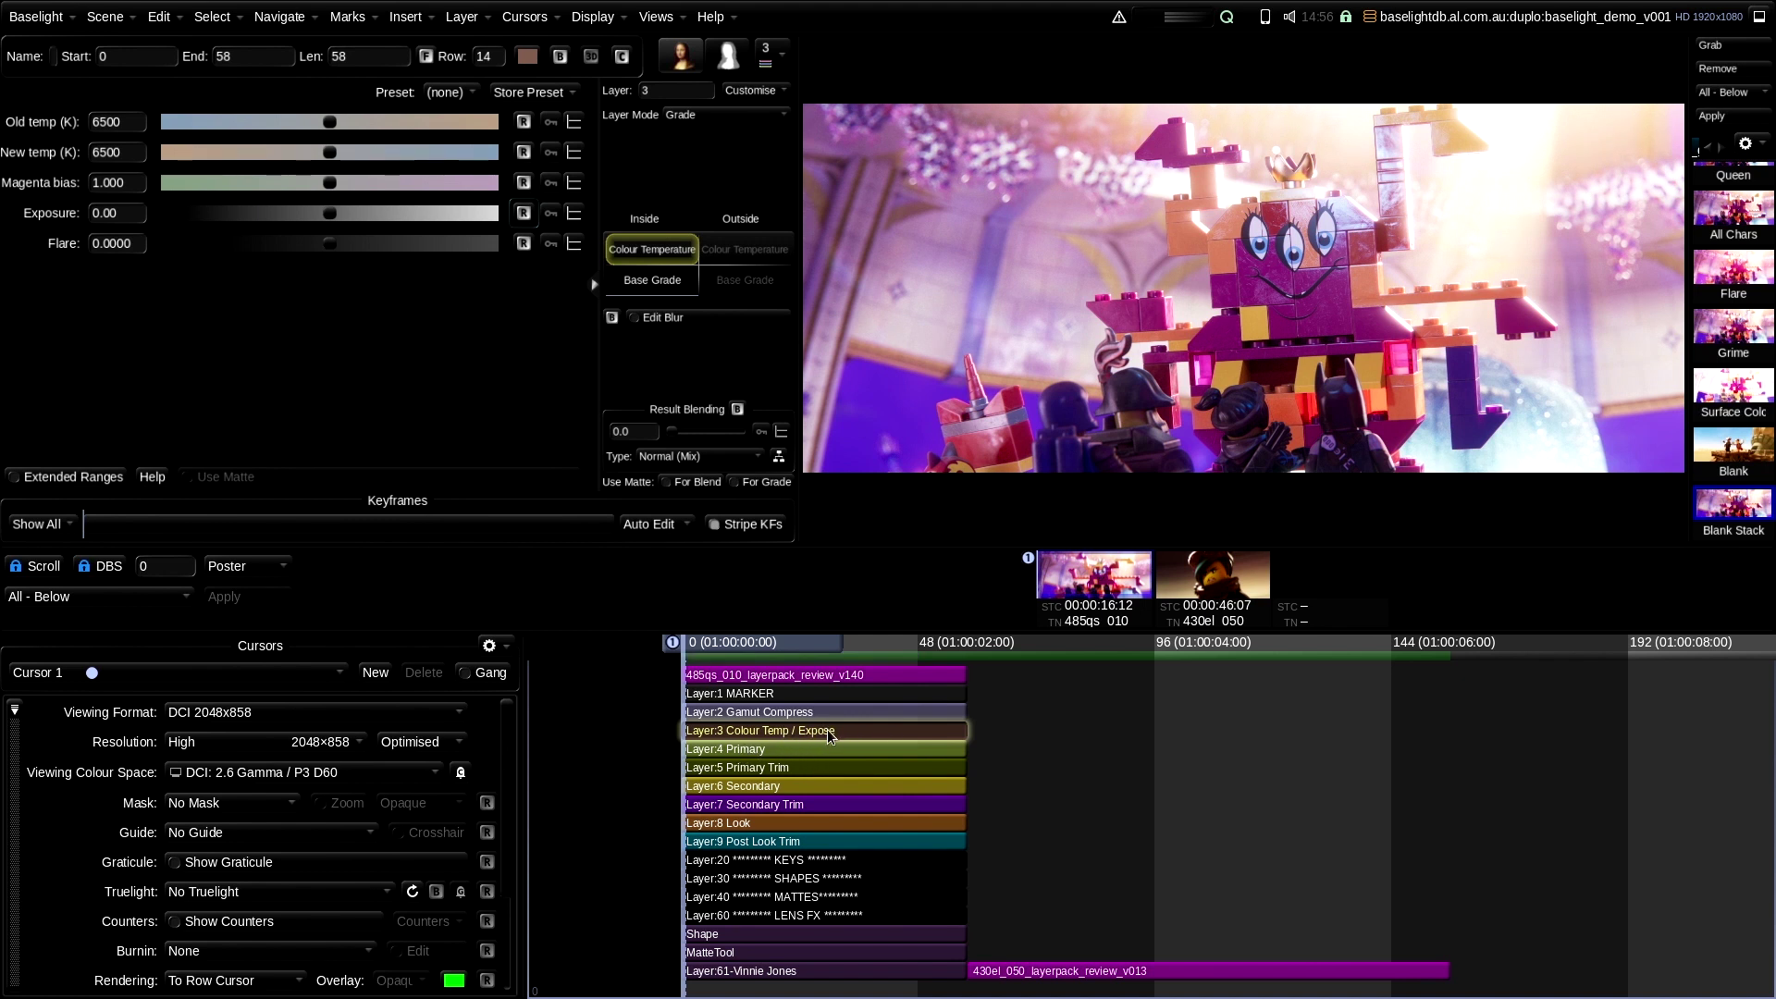
Review the grading operators in the Primary, Secondary, Look and trim layers of the stack.
{"action": "left_click", "coordinate": [775, 747]}
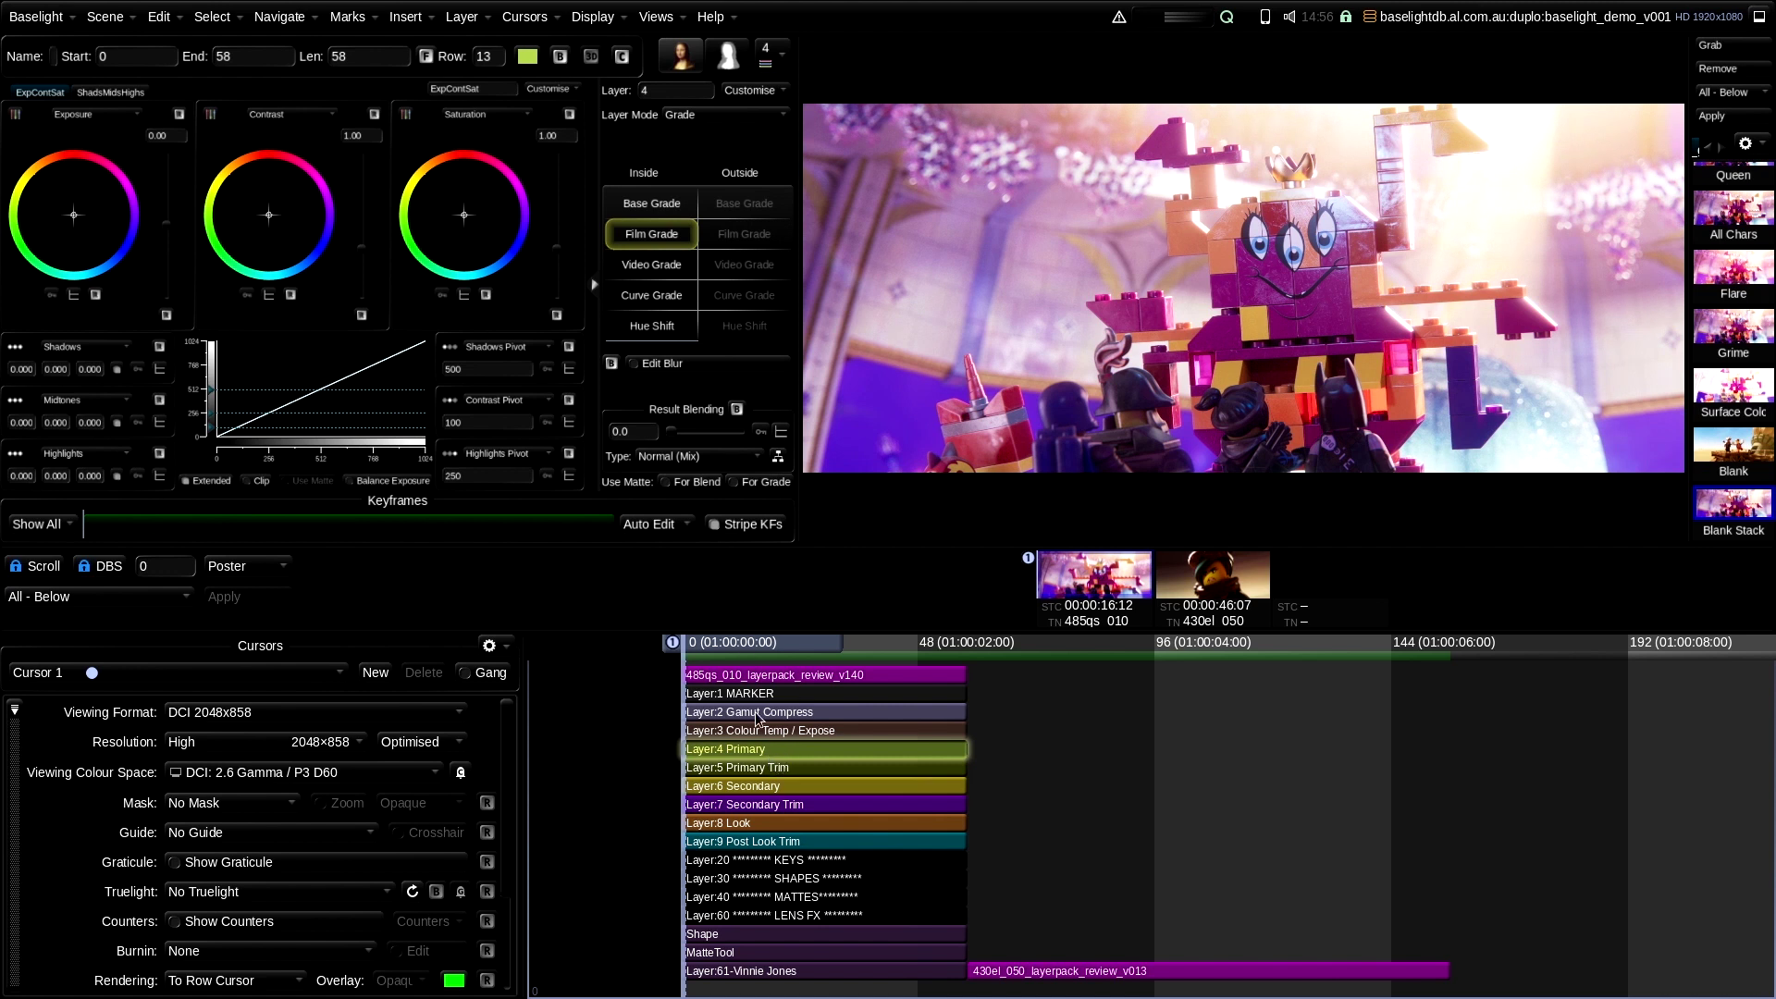
{"action": "left_click", "coordinate": [783, 788]}
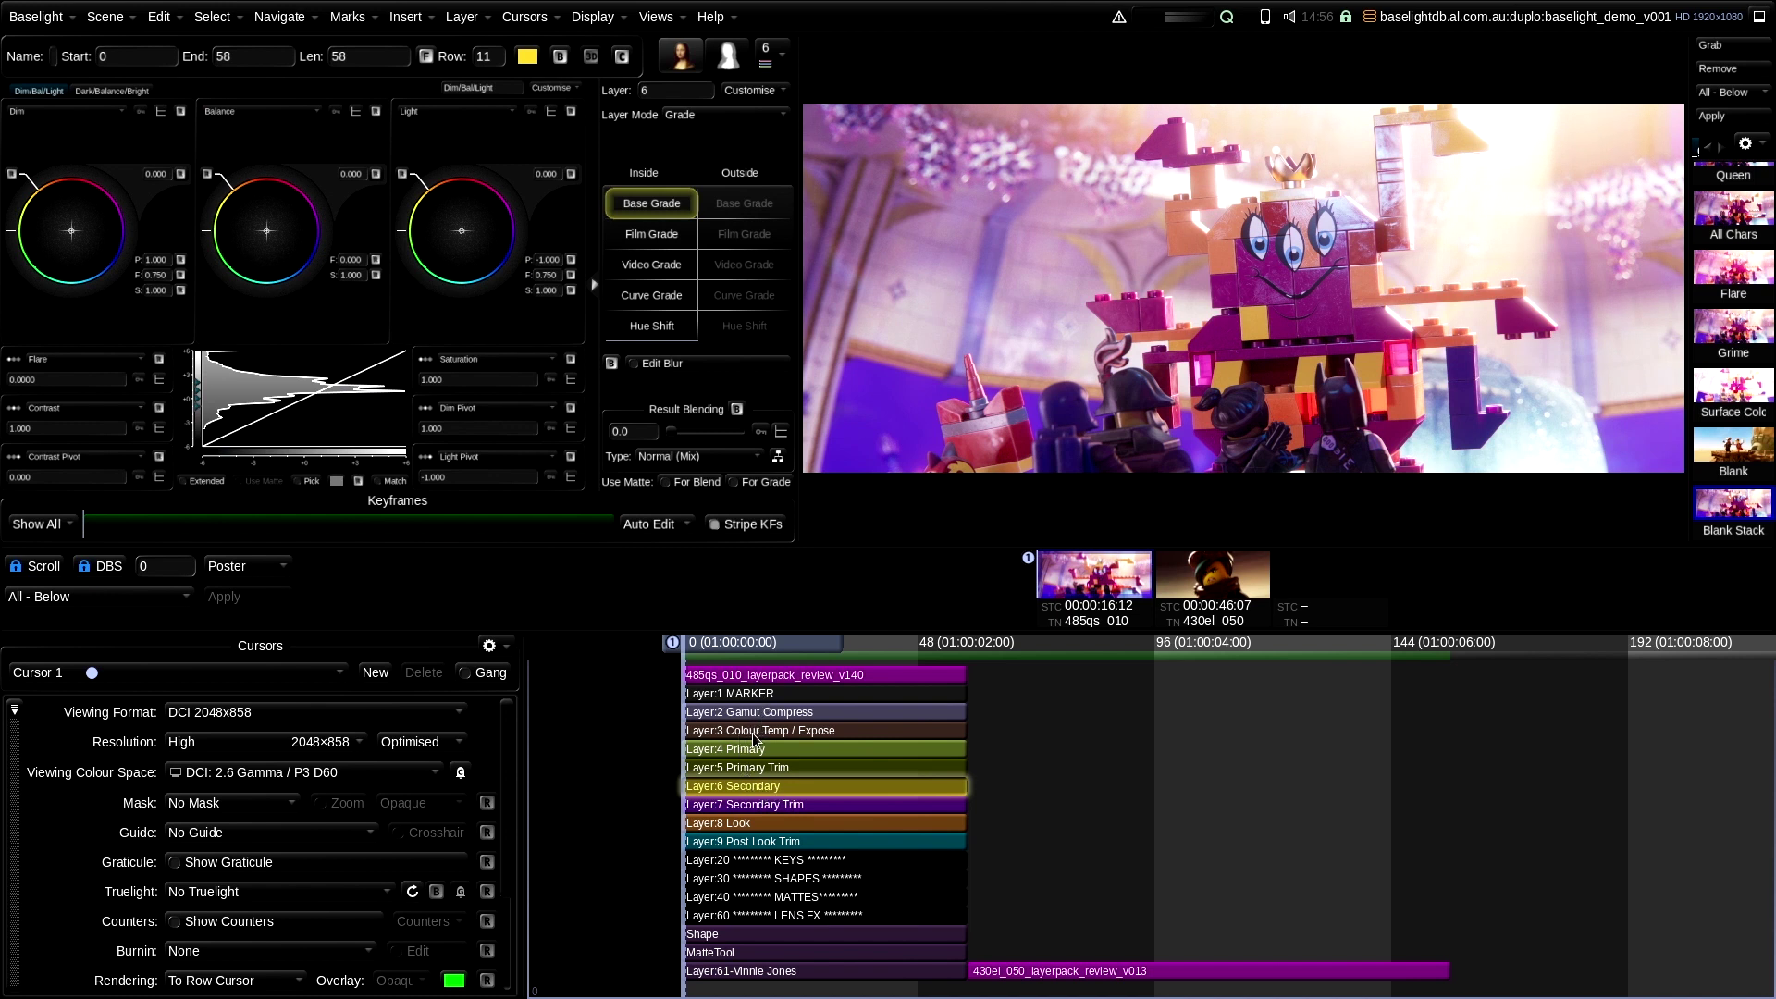
{"action": "left_click", "coordinate": [782, 825]}
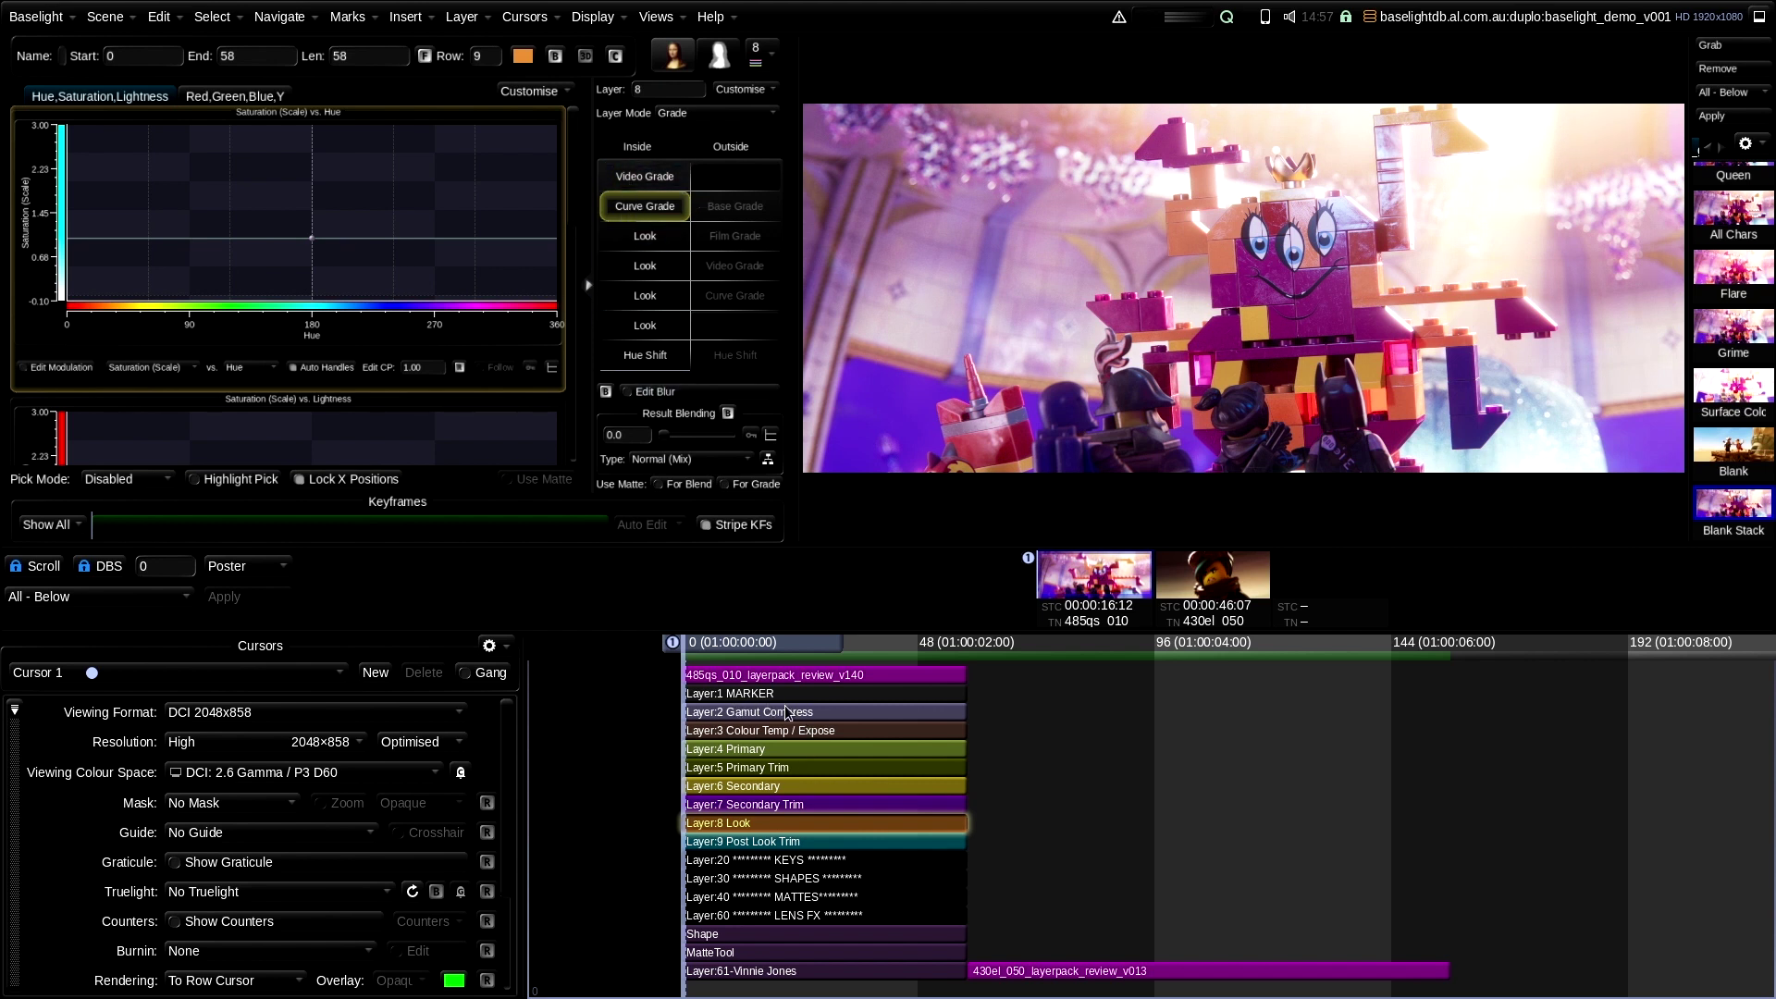
{"action": "left_click", "coordinate": [775, 768]}
{"action": "left_click", "coordinate": [784, 804]}
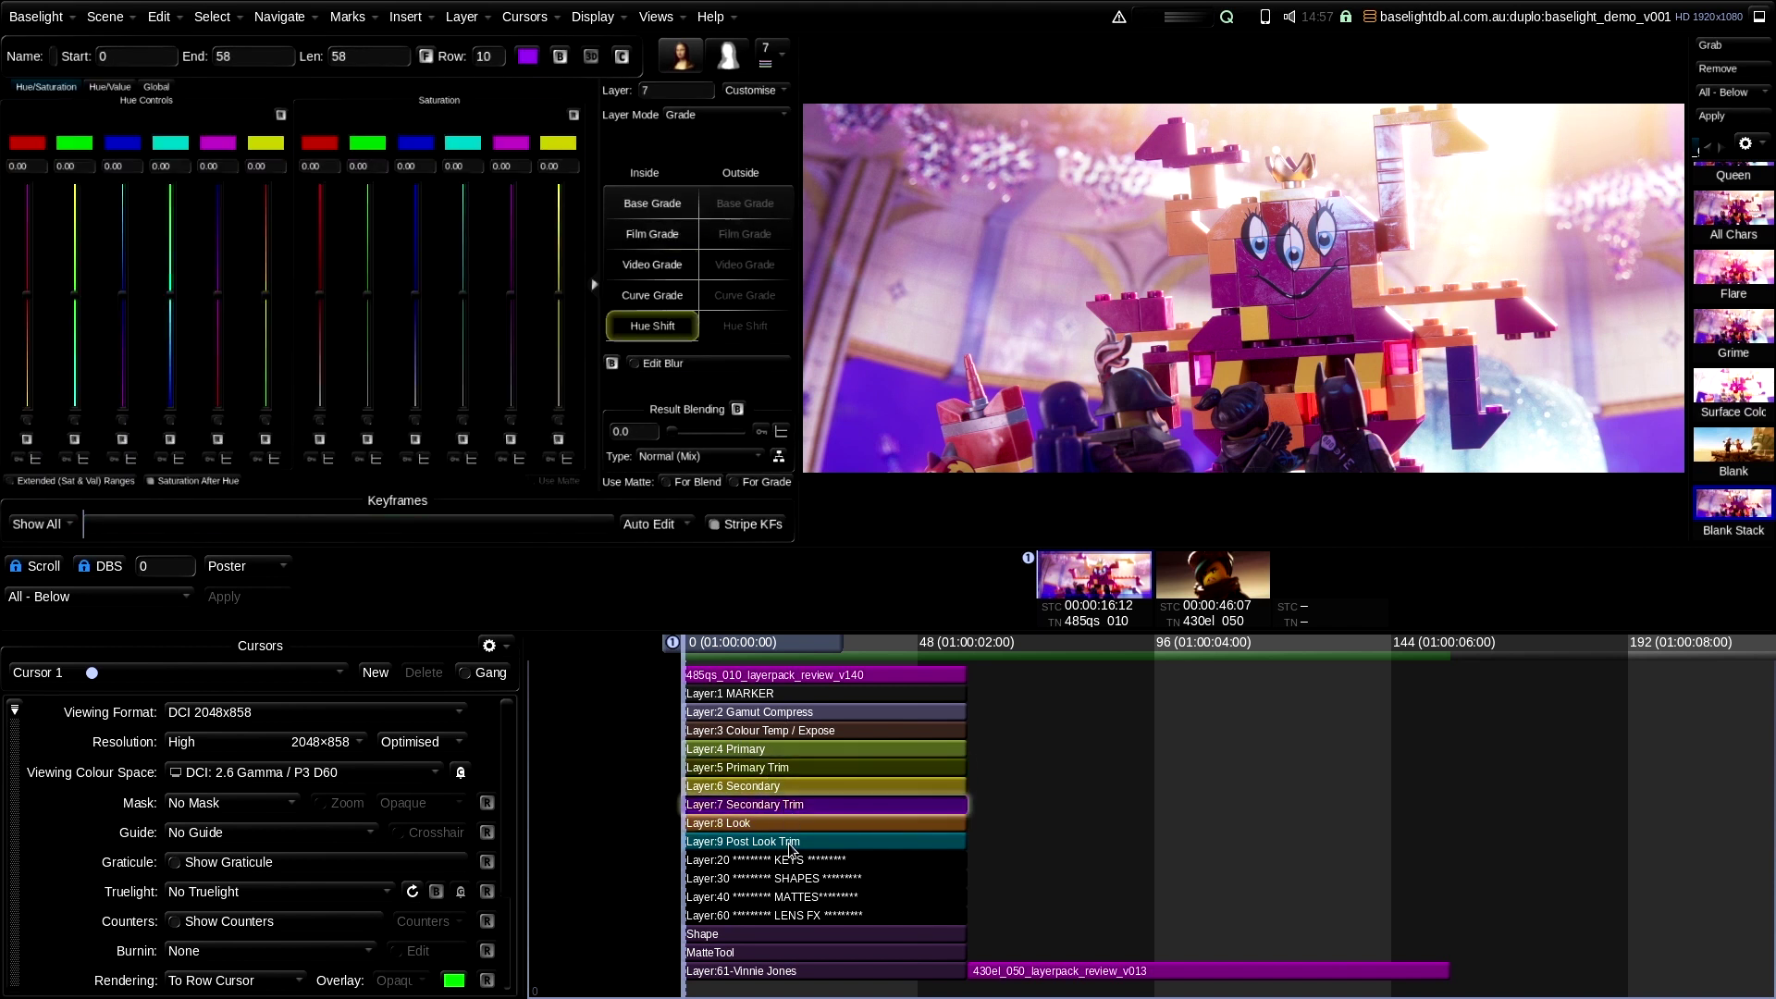
{"action": "left_click", "coordinate": [794, 846]}
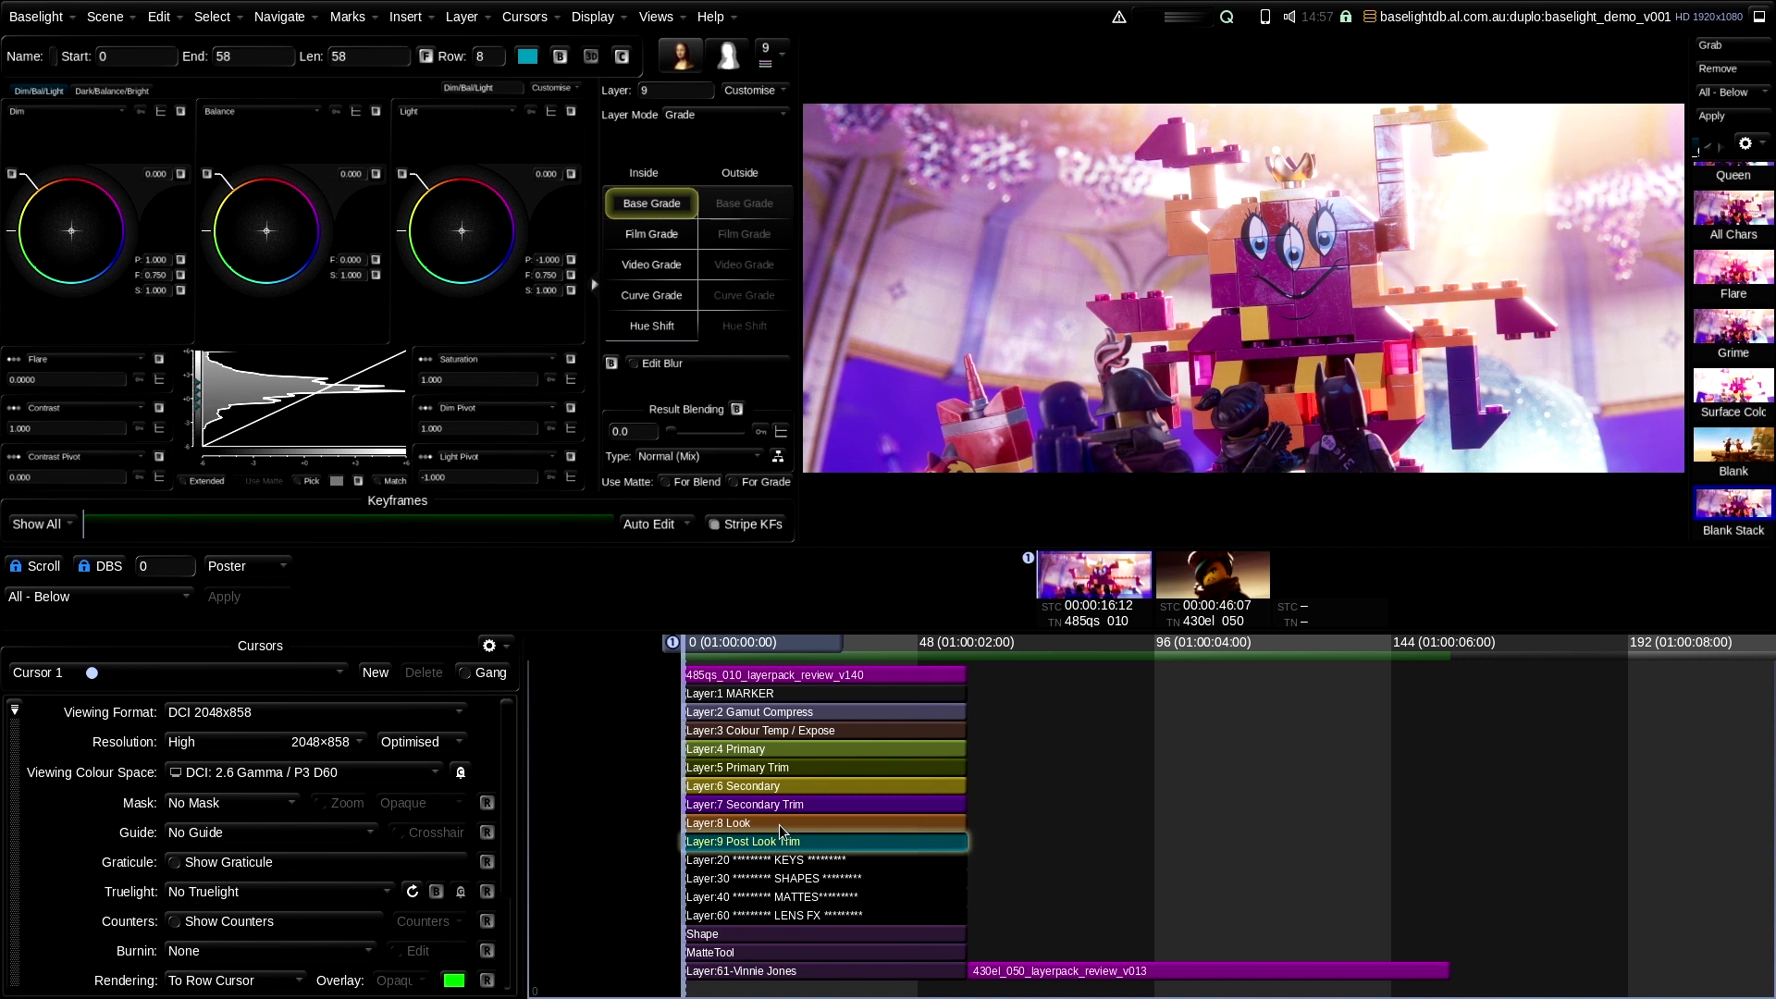
{"action": "left_click", "coordinate": [779, 752]}
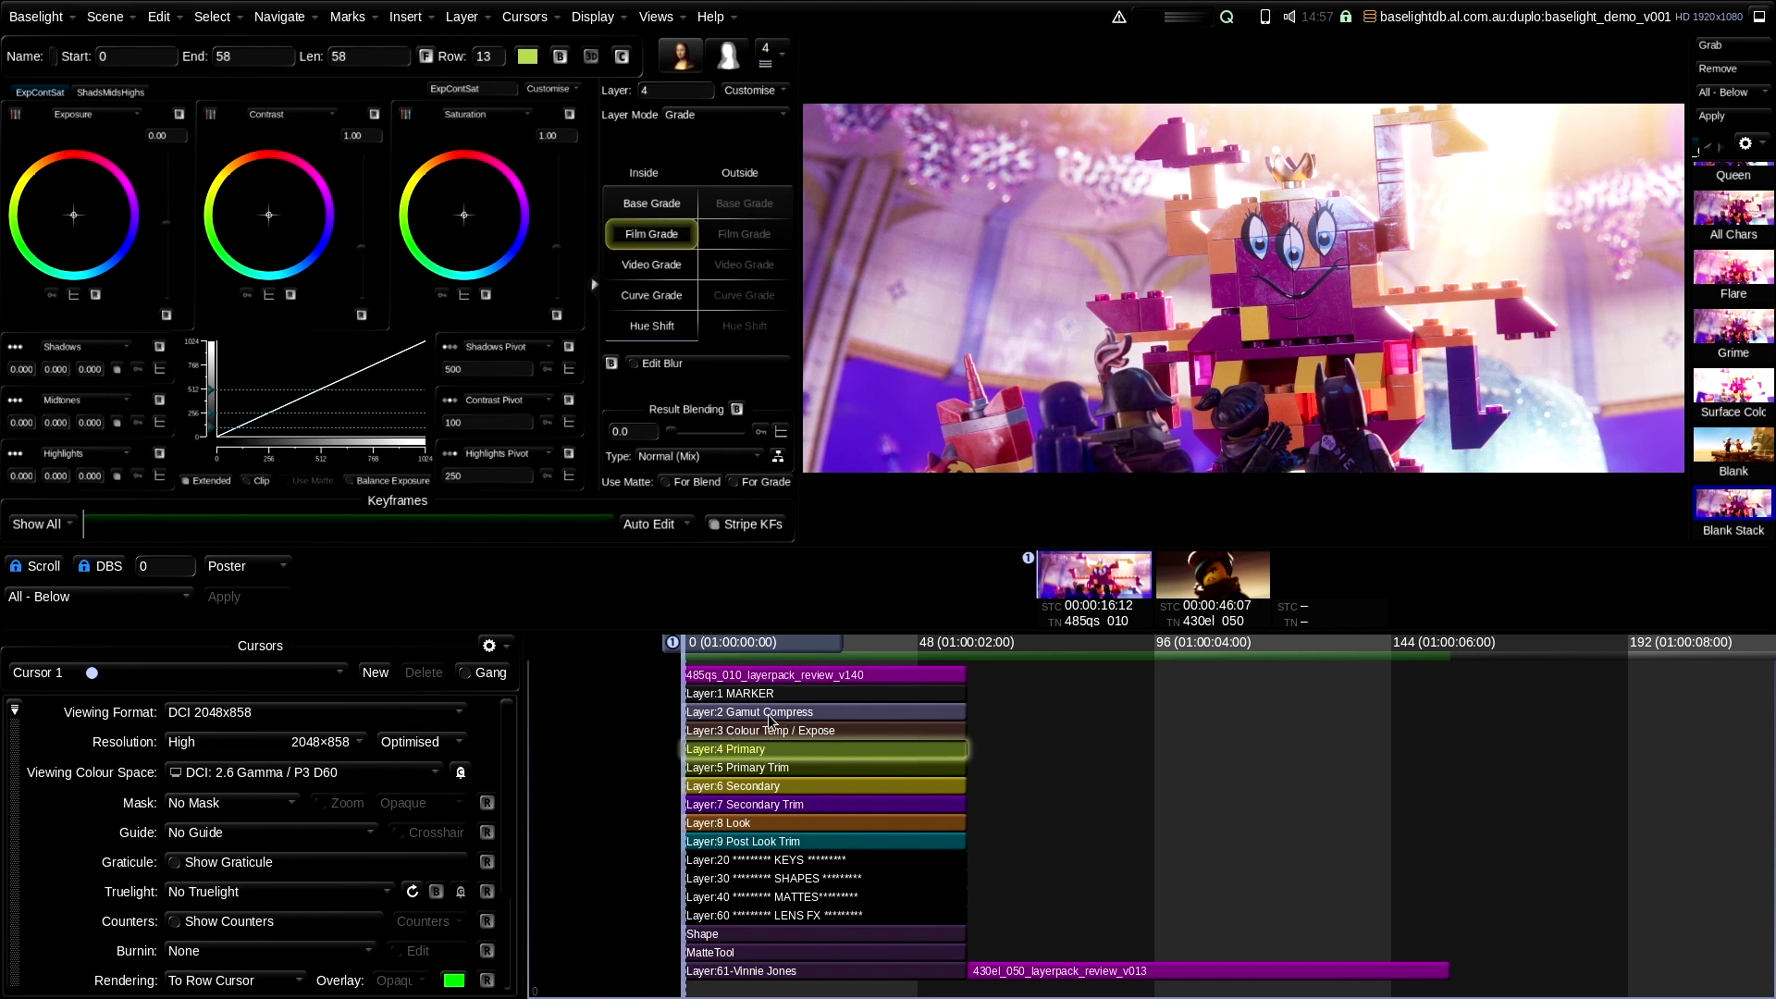
Try adding five layers below Post Look Trim, and delete all five.
{"action": "left_click", "coordinate": [751, 835]}
{"action": "key", "text": "ctrl+l"}
{"action": "key", "text": "ctrl+l"}
{"action": "key", "text": "ctrl+l"}
{"action": "key", "text": "ctrl+l"}
{"action": "key", "text": "ctrl+l"}
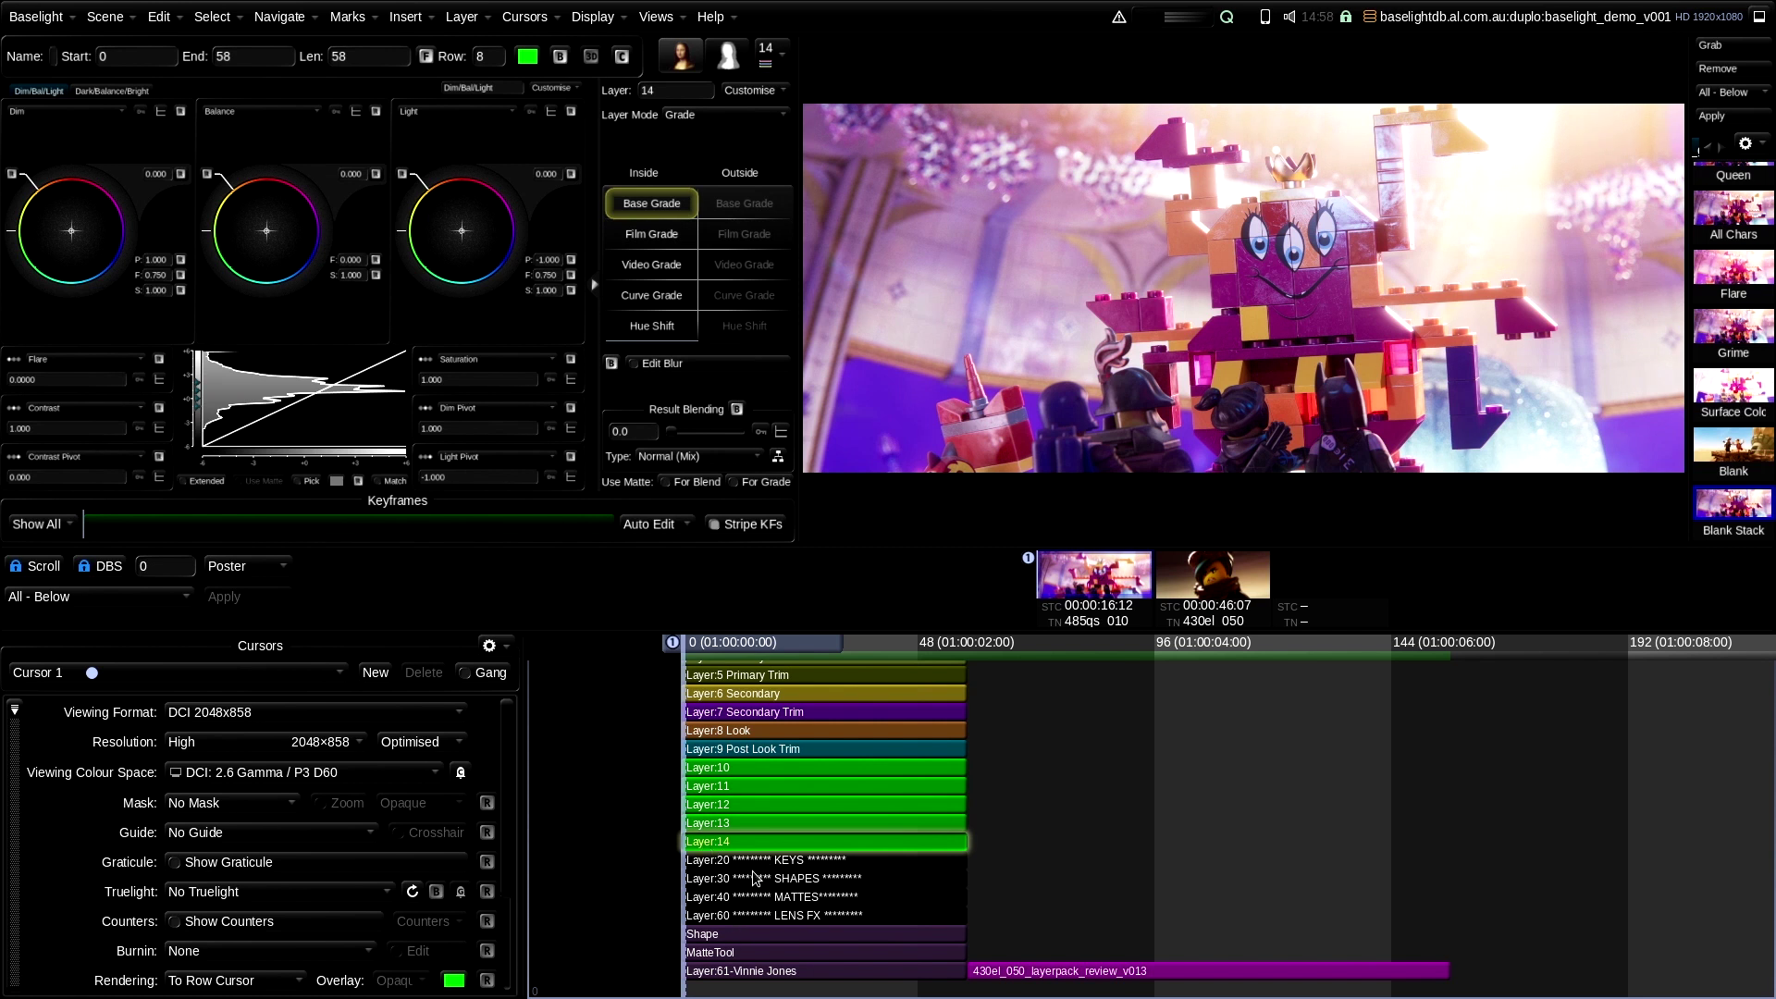
{"action": "left_click_drag", "start_coordinate": [738, 844], "coordinate": [743, 781]}
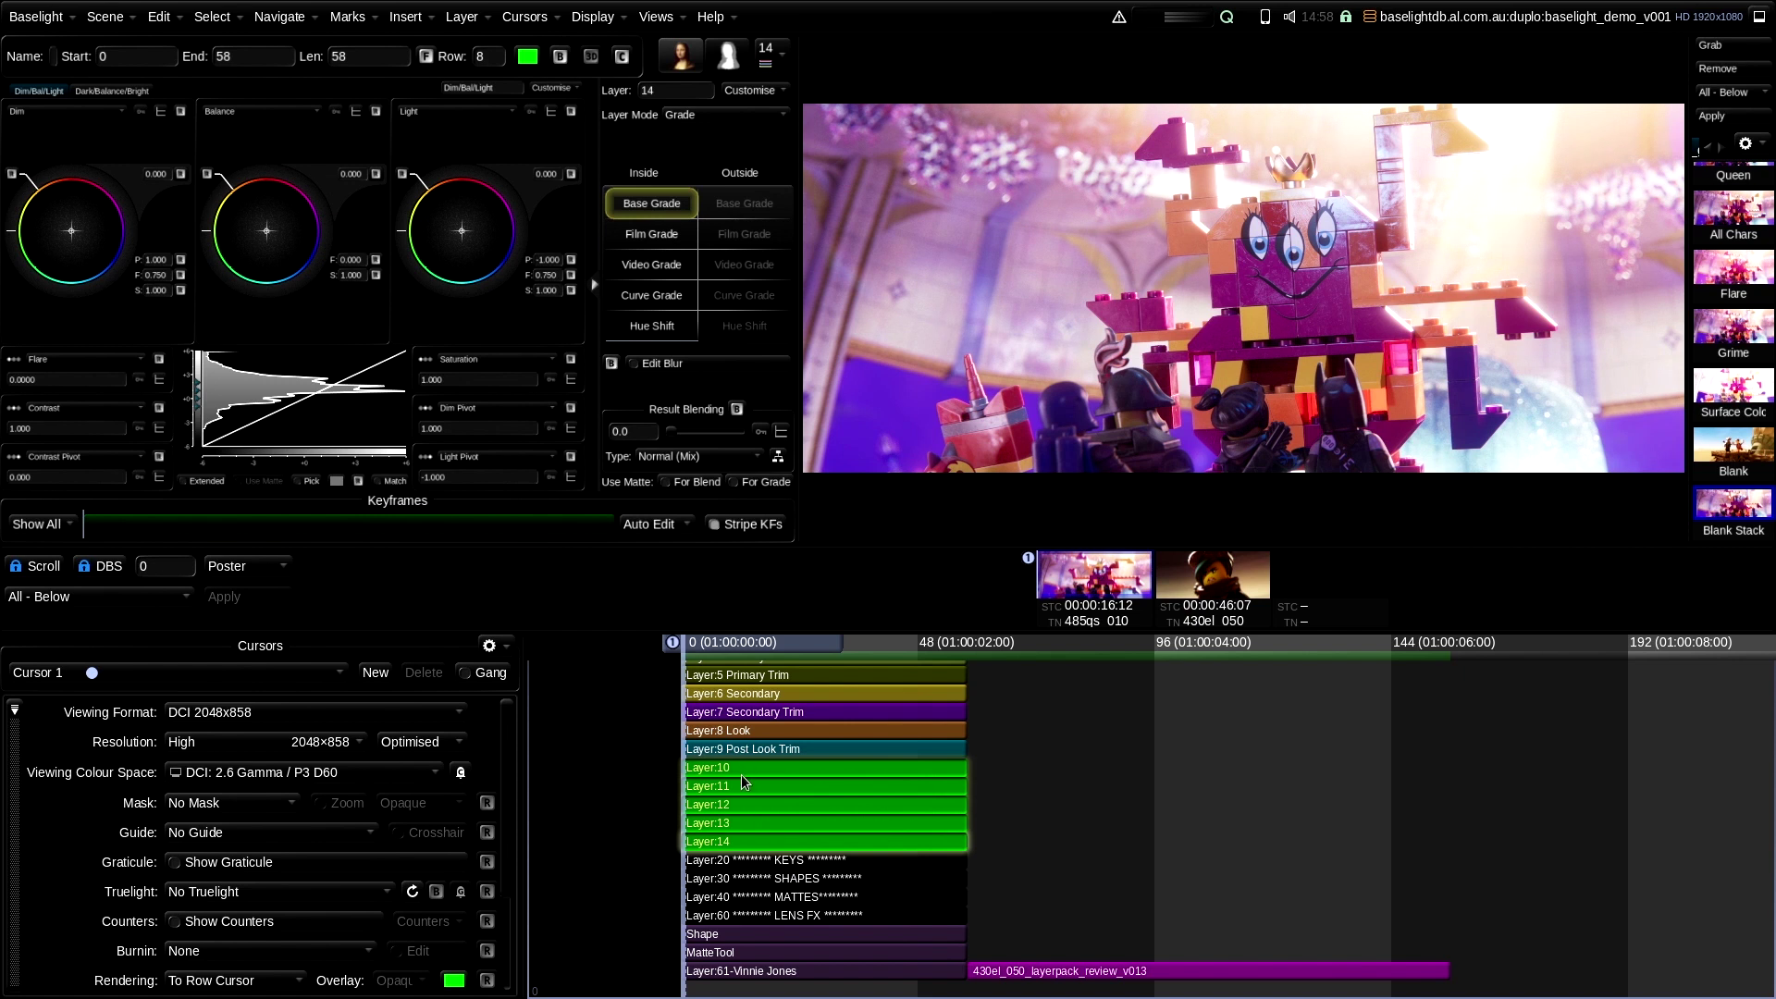
{"action": "key", "text": "Delete"}
Add a layer below the KEYS divider, key the character's purple body with a HueAngle matte, and check the matte.
{"action": "left_click", "coordinate": [819, 867]}
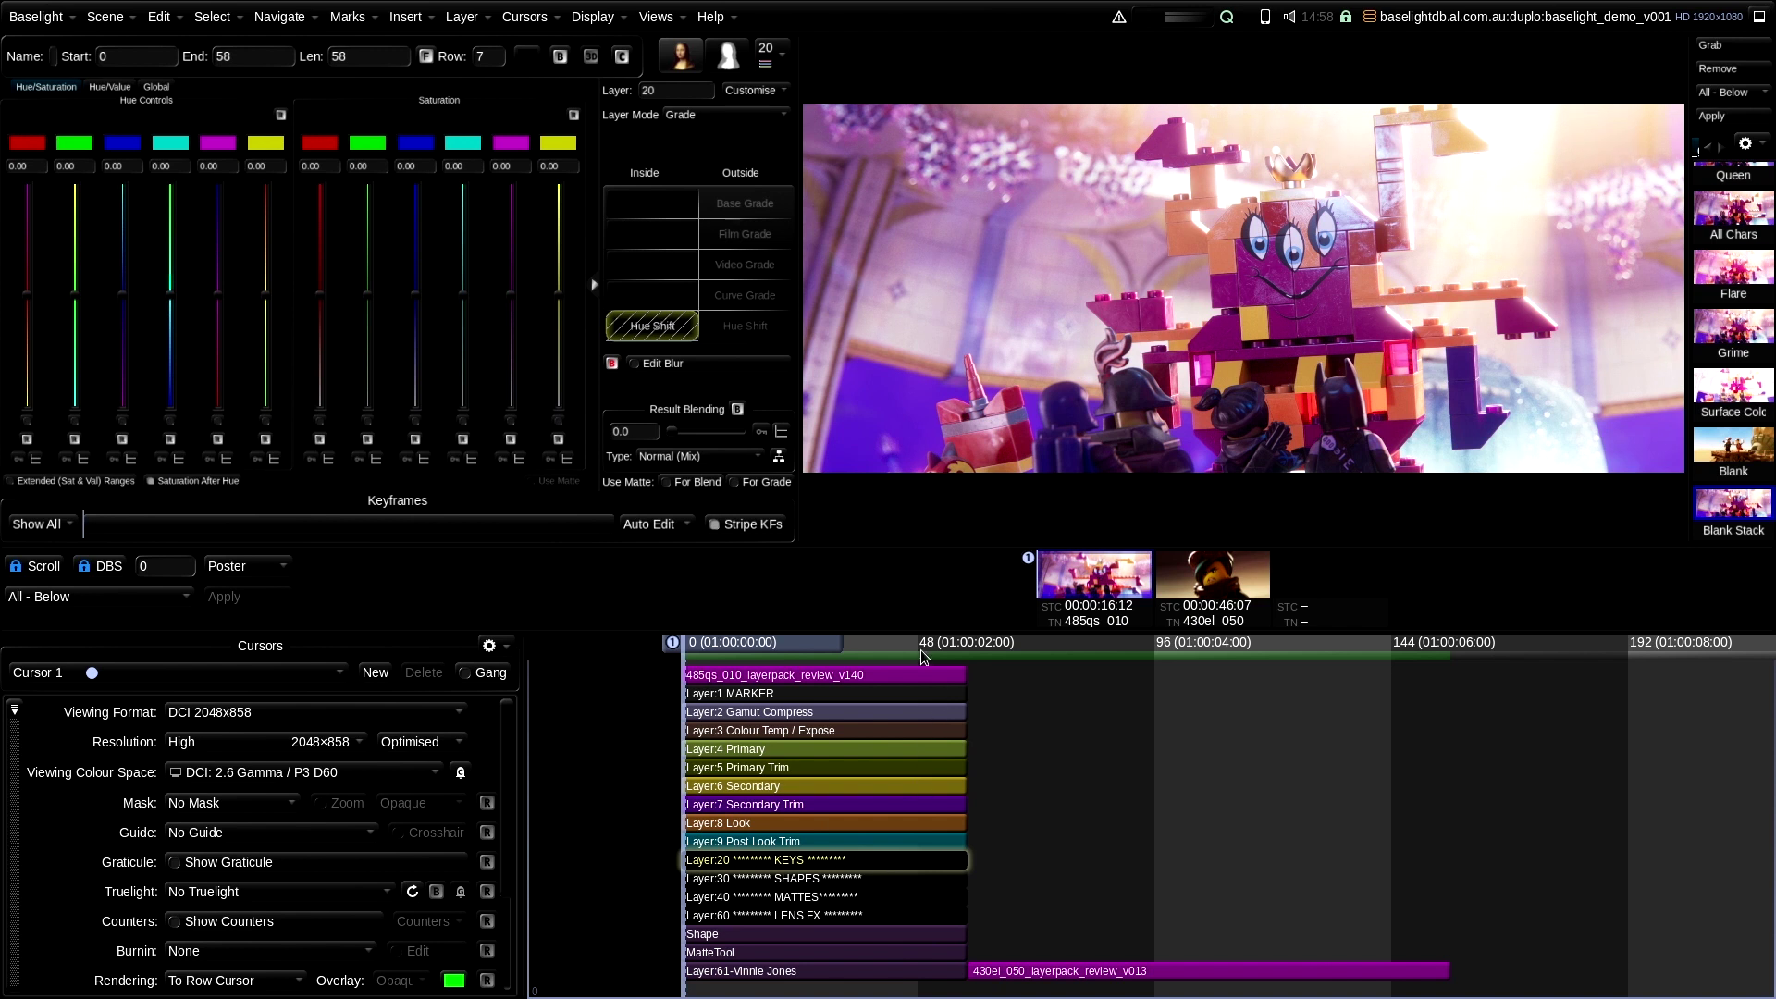
{"action": "key", "text": "ctrl+l"}
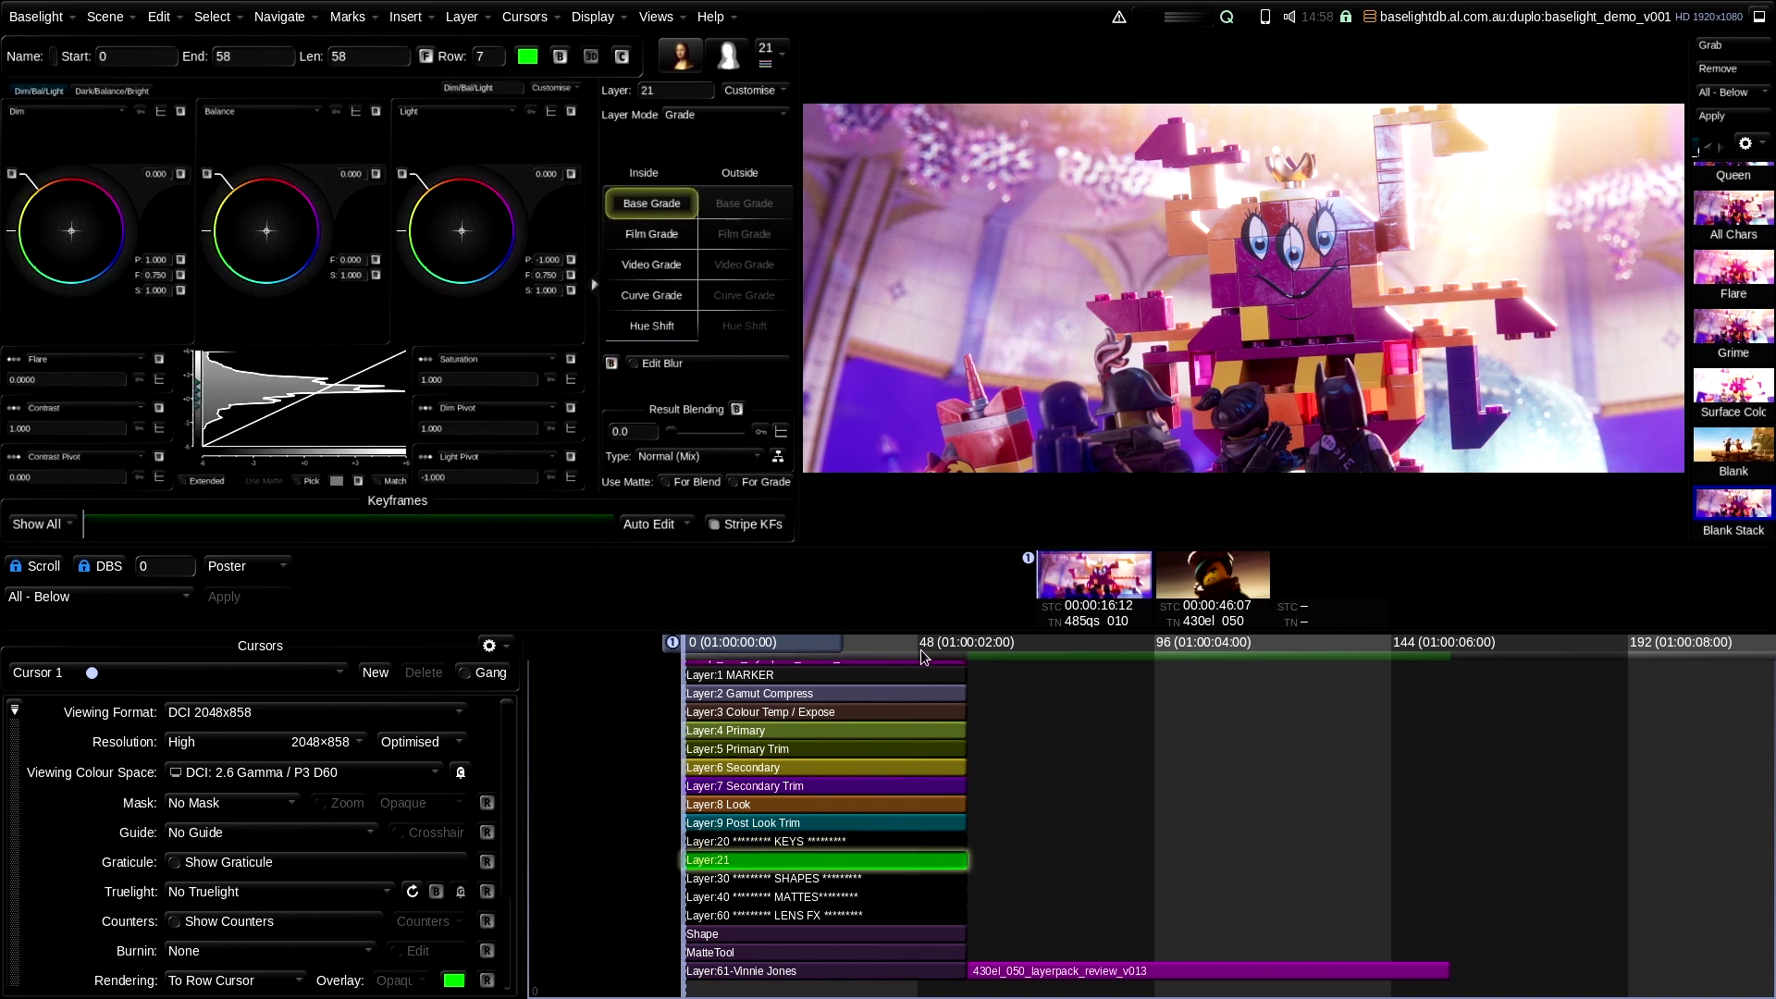
{"action": "left_click", "coordinate": [715, 54]}
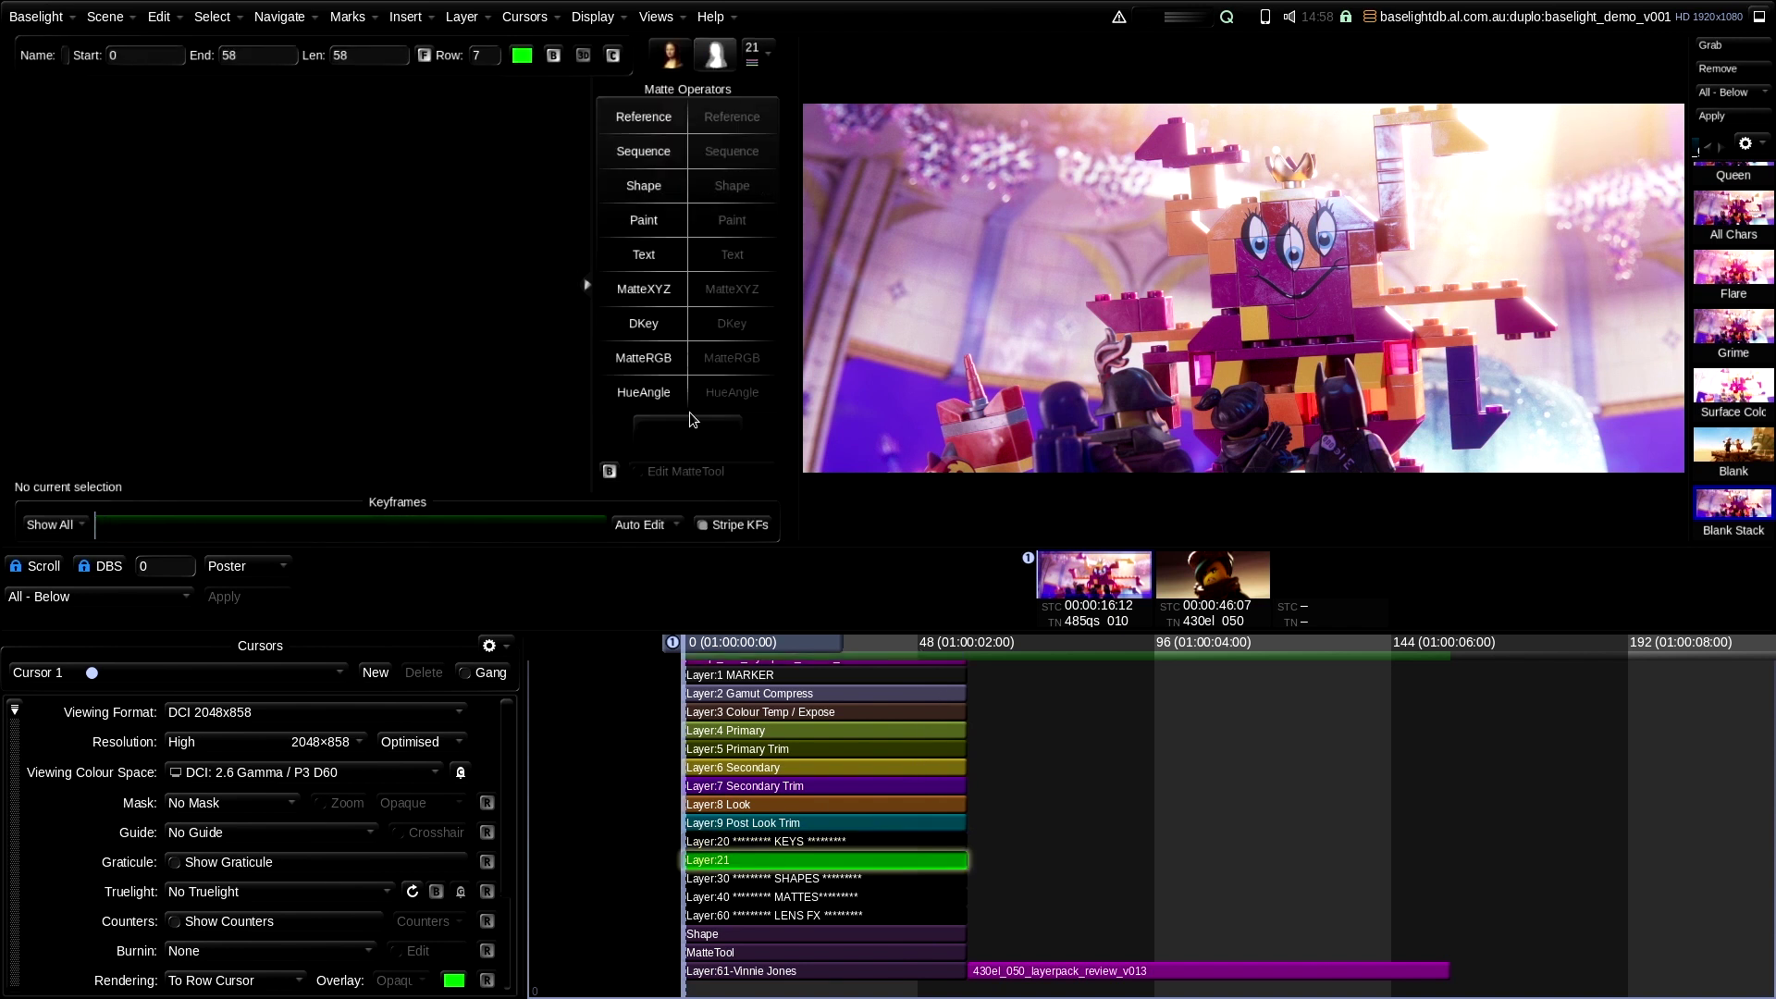
{"action": "left_click", "coordinate": [657, 391]}
{"action": "left_click_drag", "start_coordinate": [1335, 306], "coordinate": [1346, 292]}
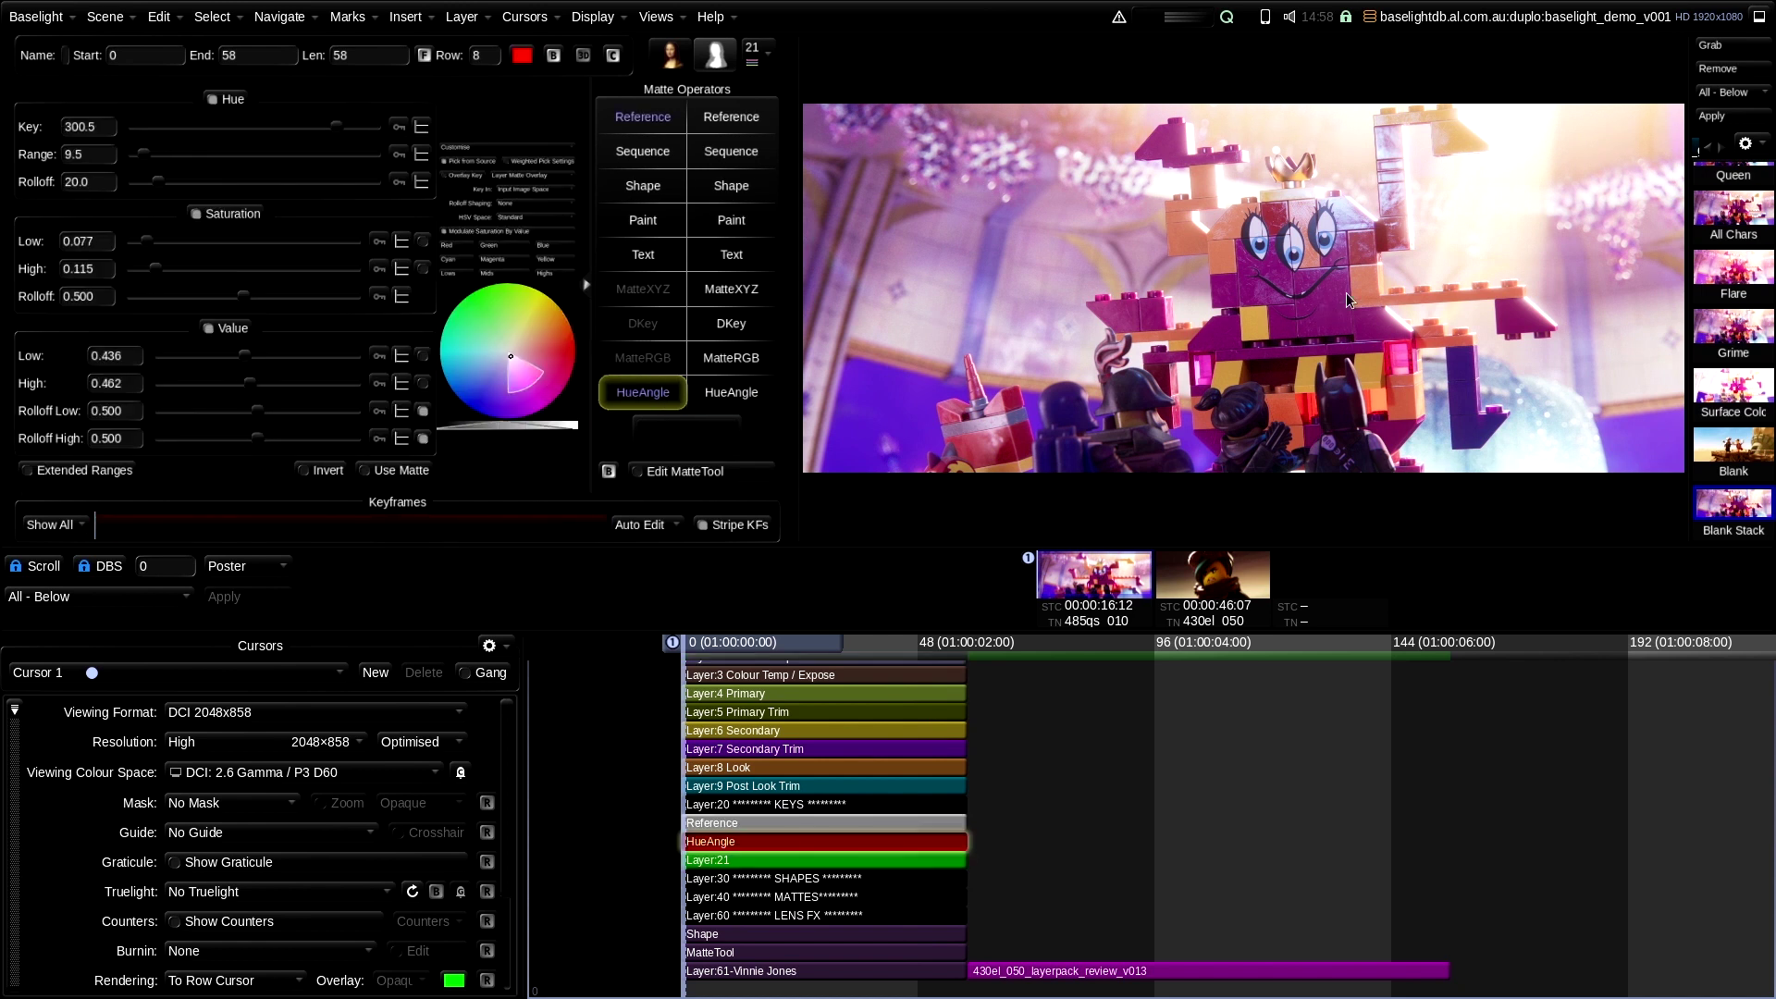
{"action": "key", "text": "m"}
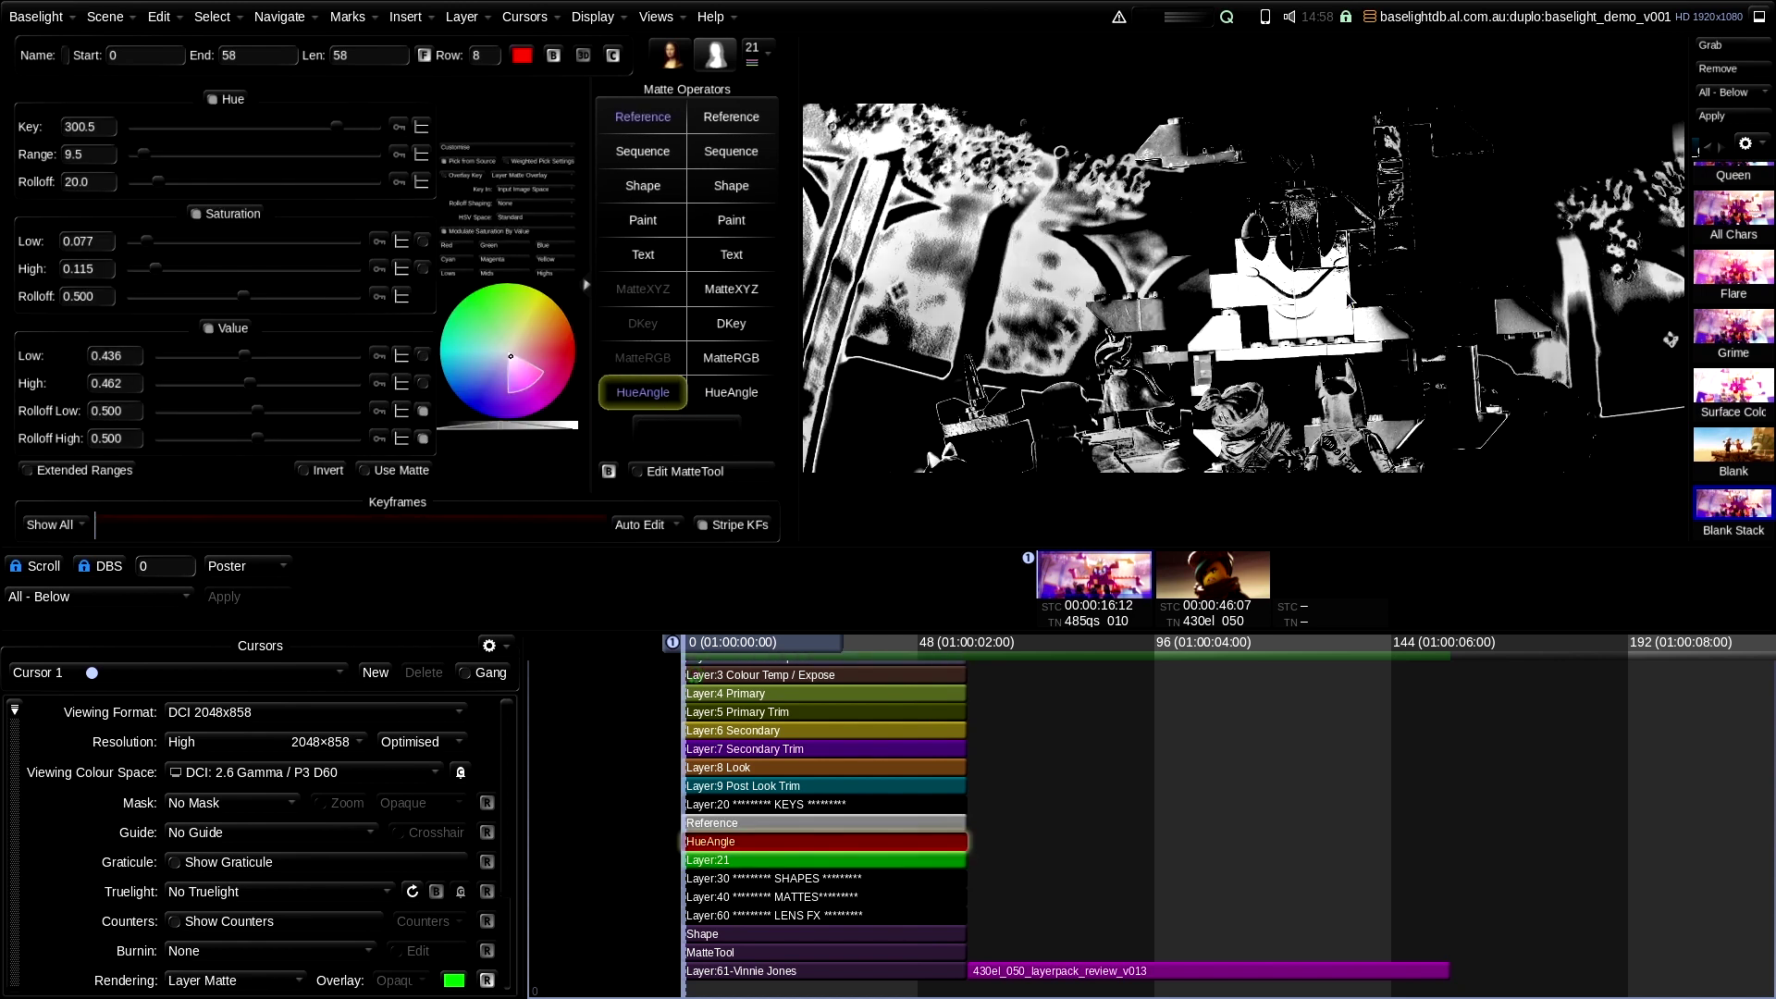
{"action": "key", "text": "m"}
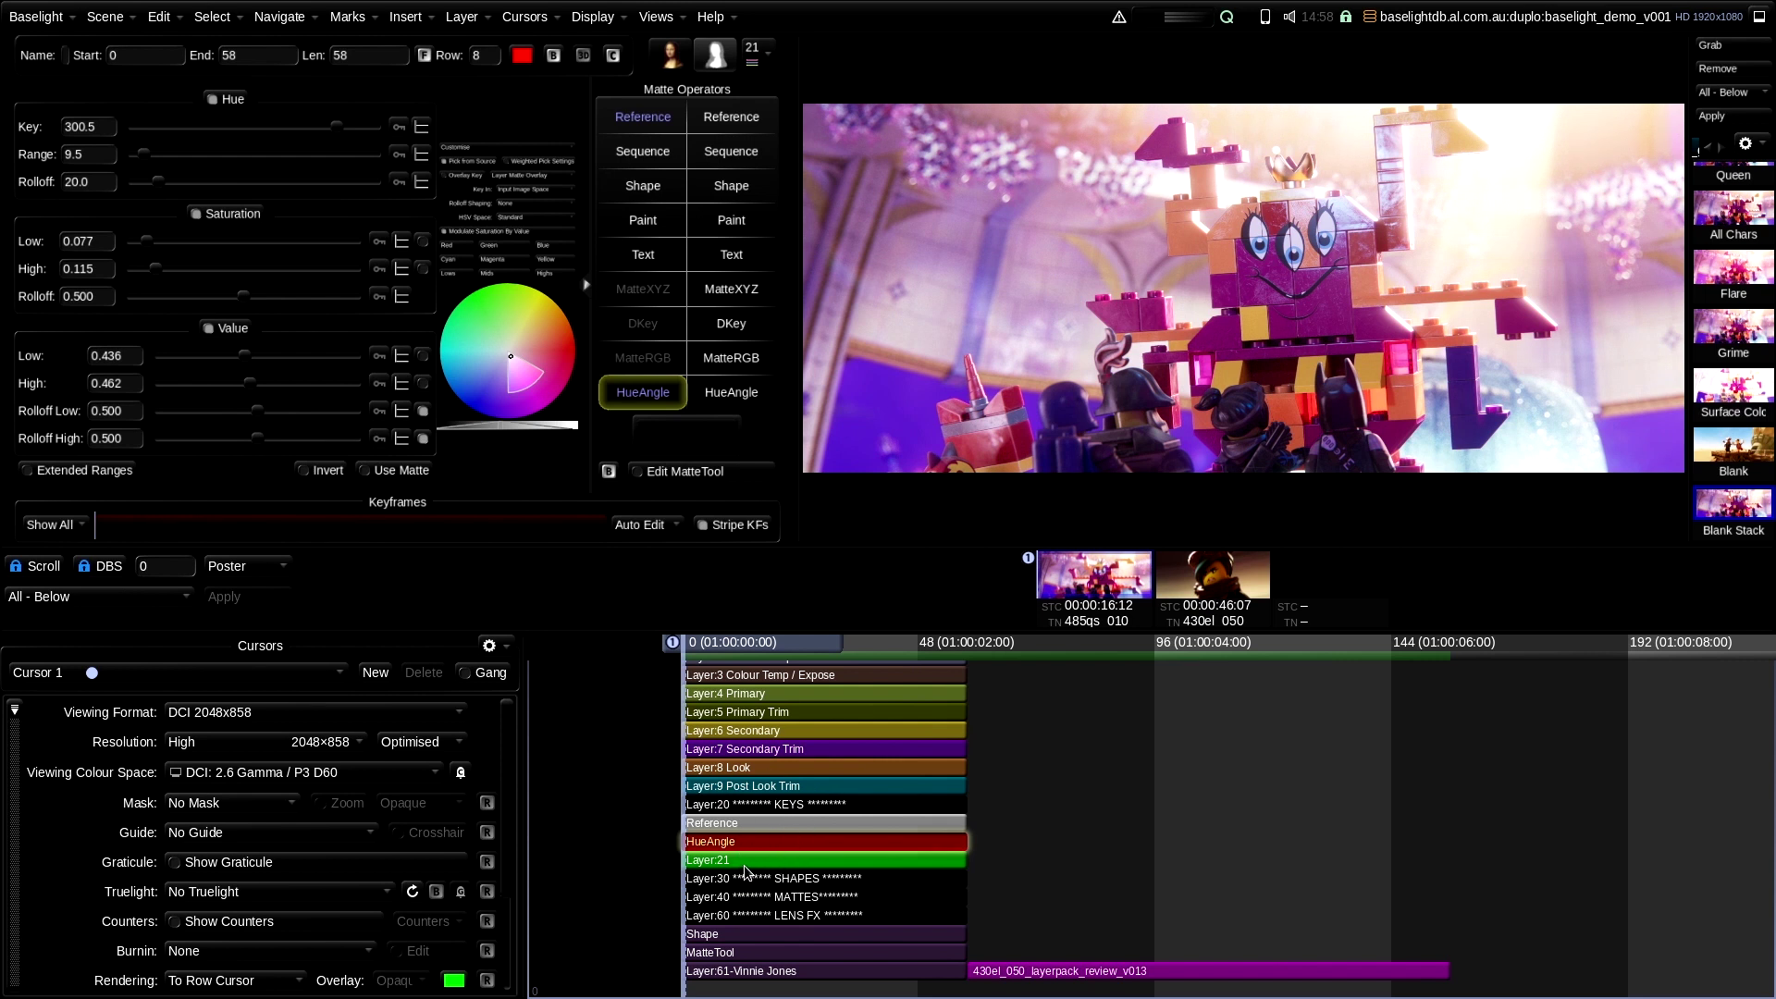
Widen the grading controls and rename the new keying layer as "Layer:21 Purple Key".
{"action": "left_click", "coordinate": [821, 858]}
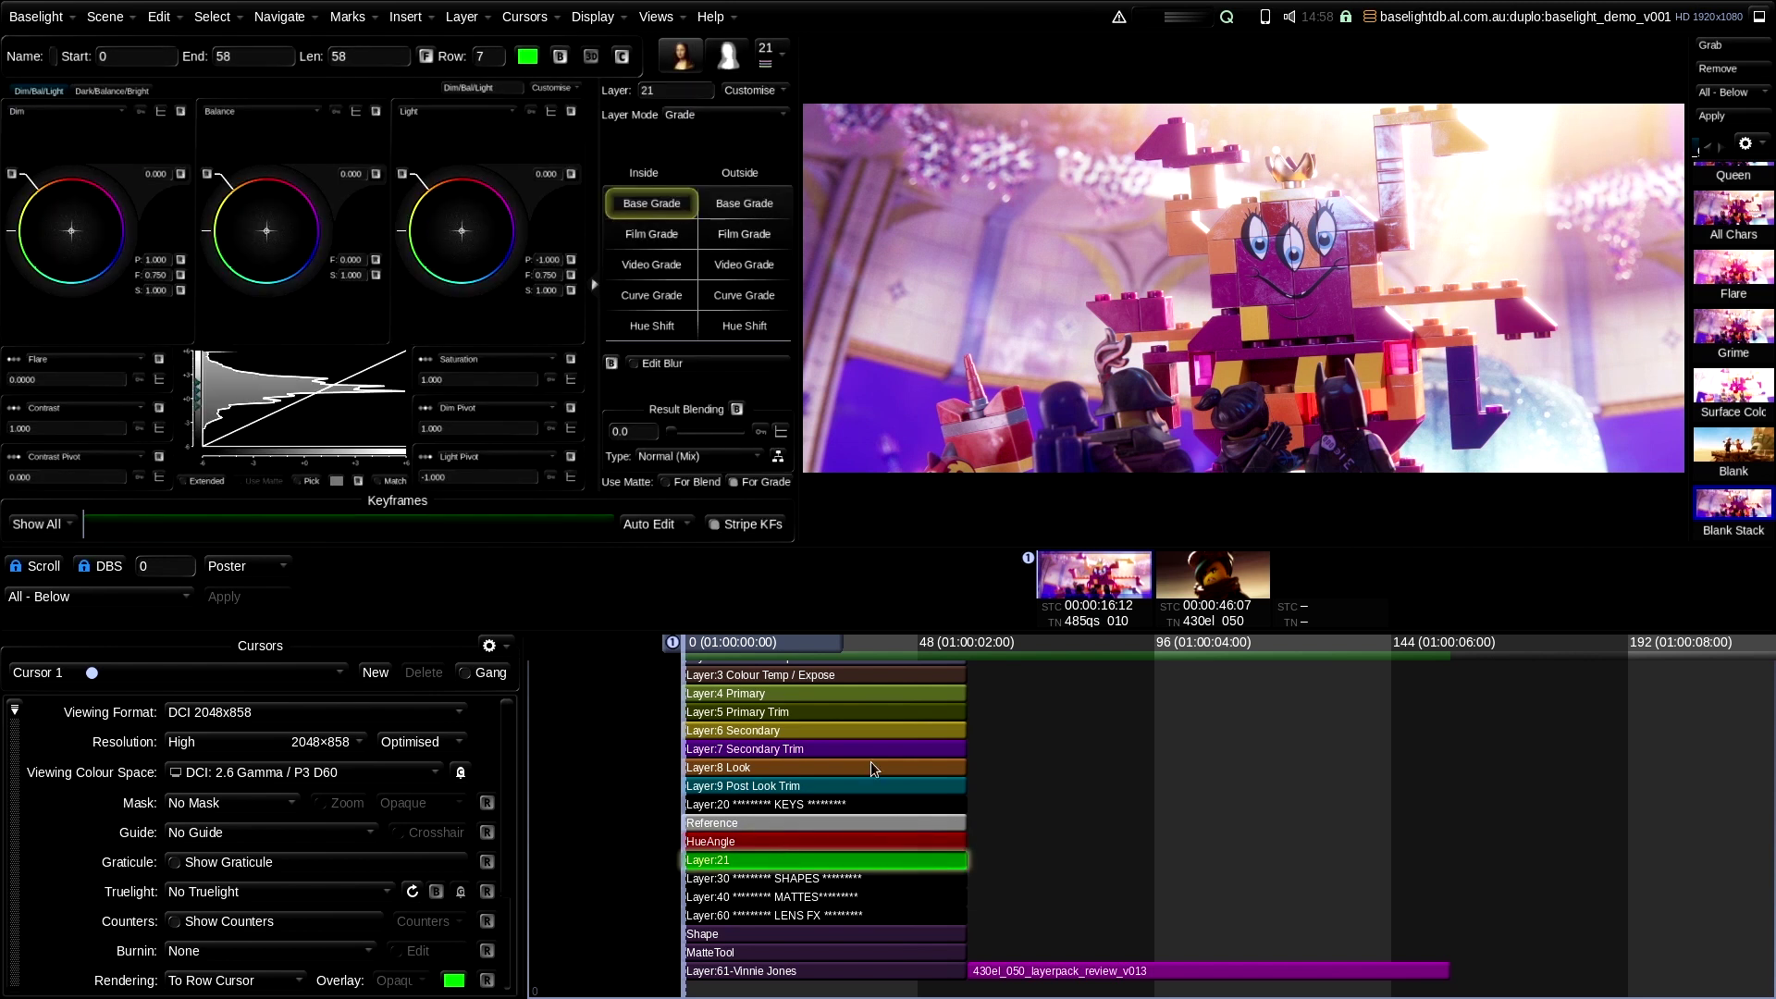
{"action": "left_click_drag", "start_coordinate": [795, 267], "coordinate": [999, 268]}
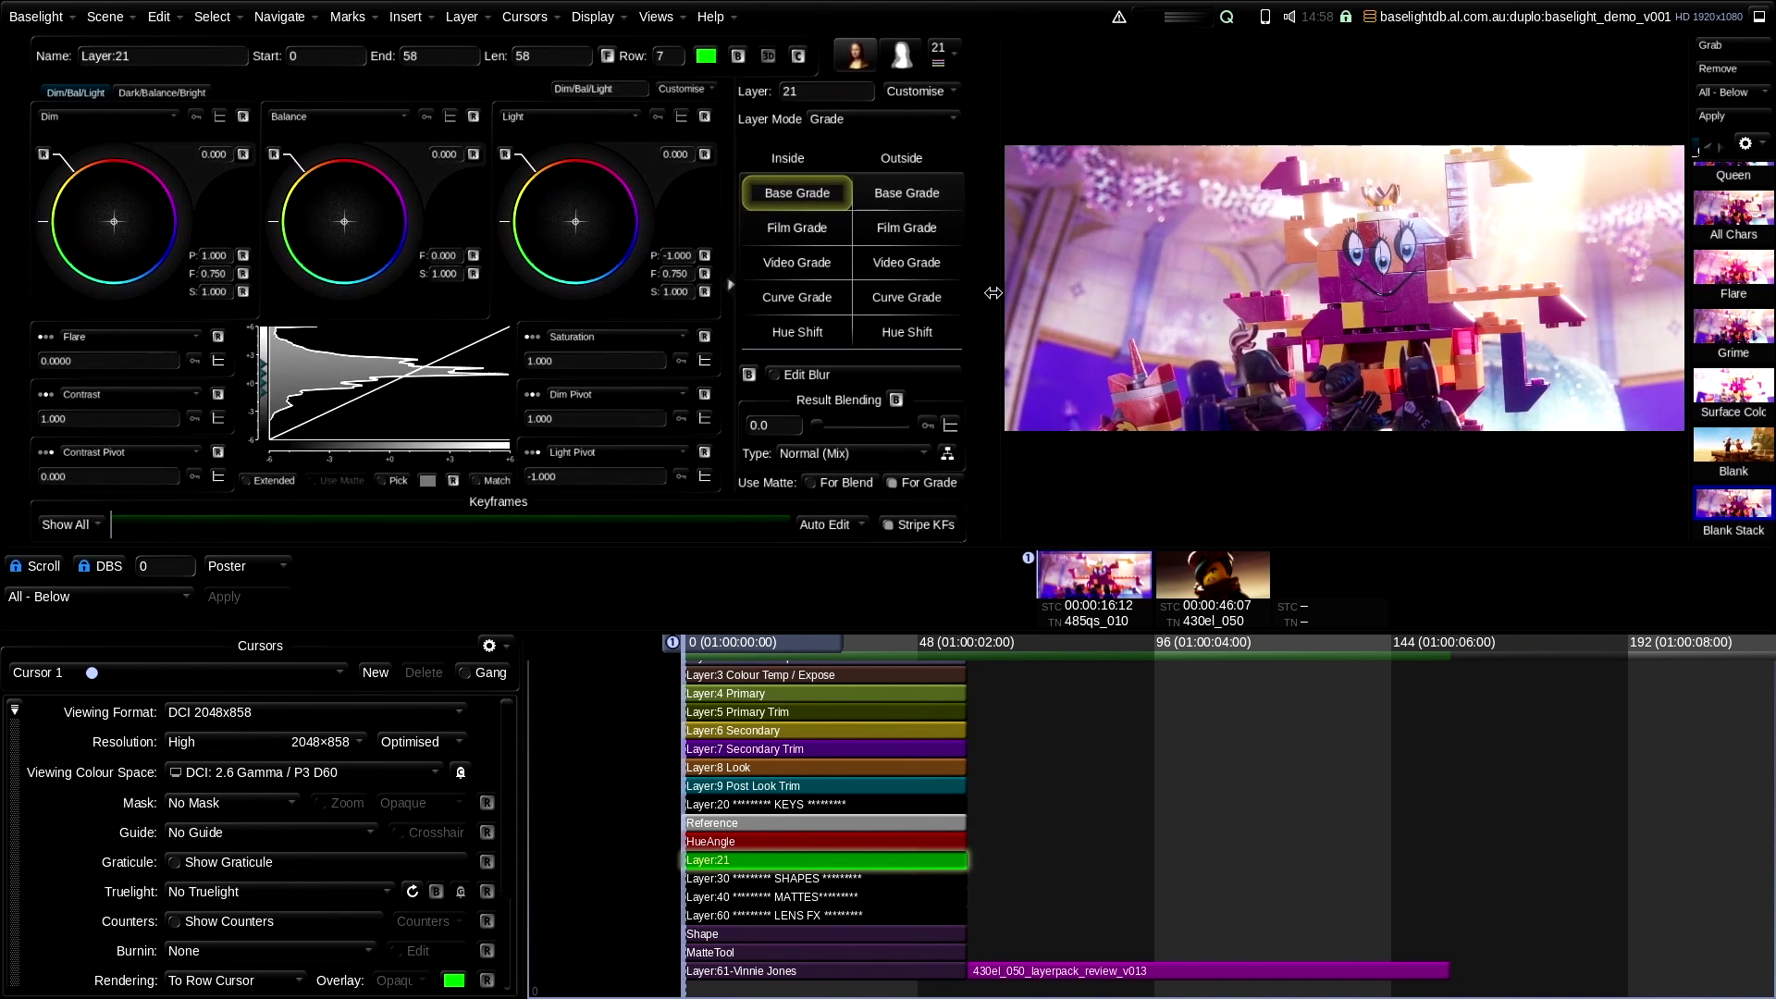
{"action": "left_click", "coordinate": [147, 53]}
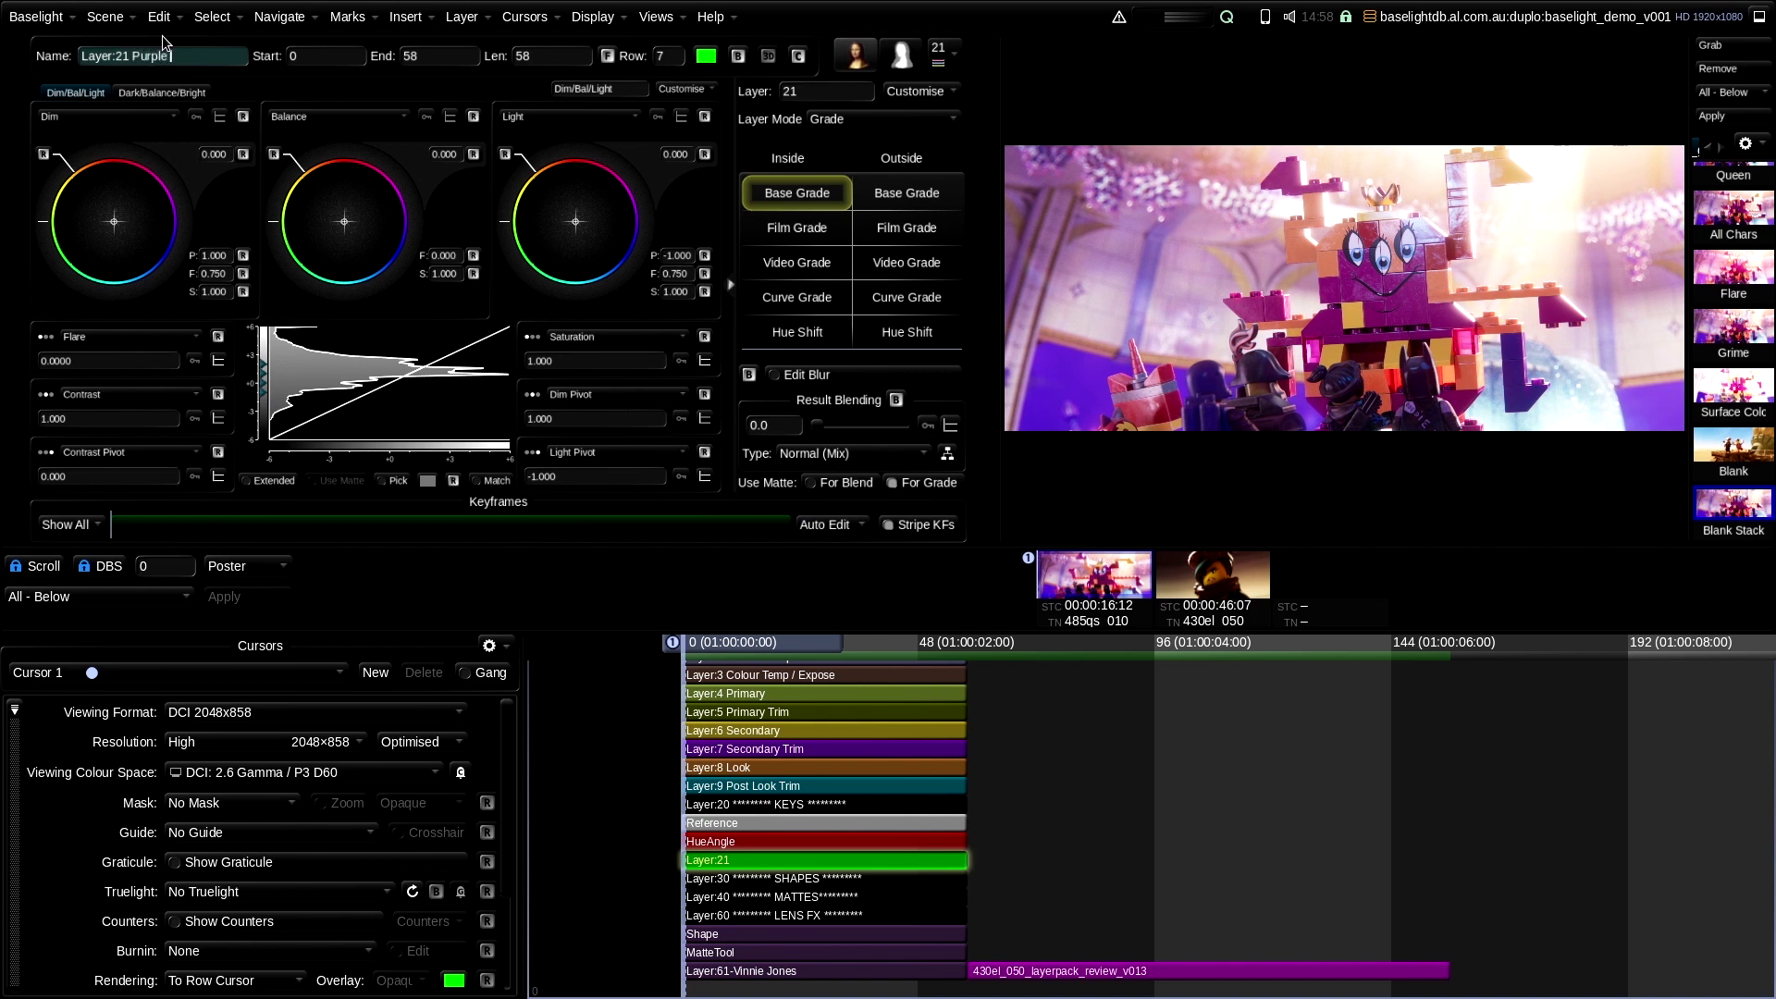
{"action": "key", "text": "Return"}
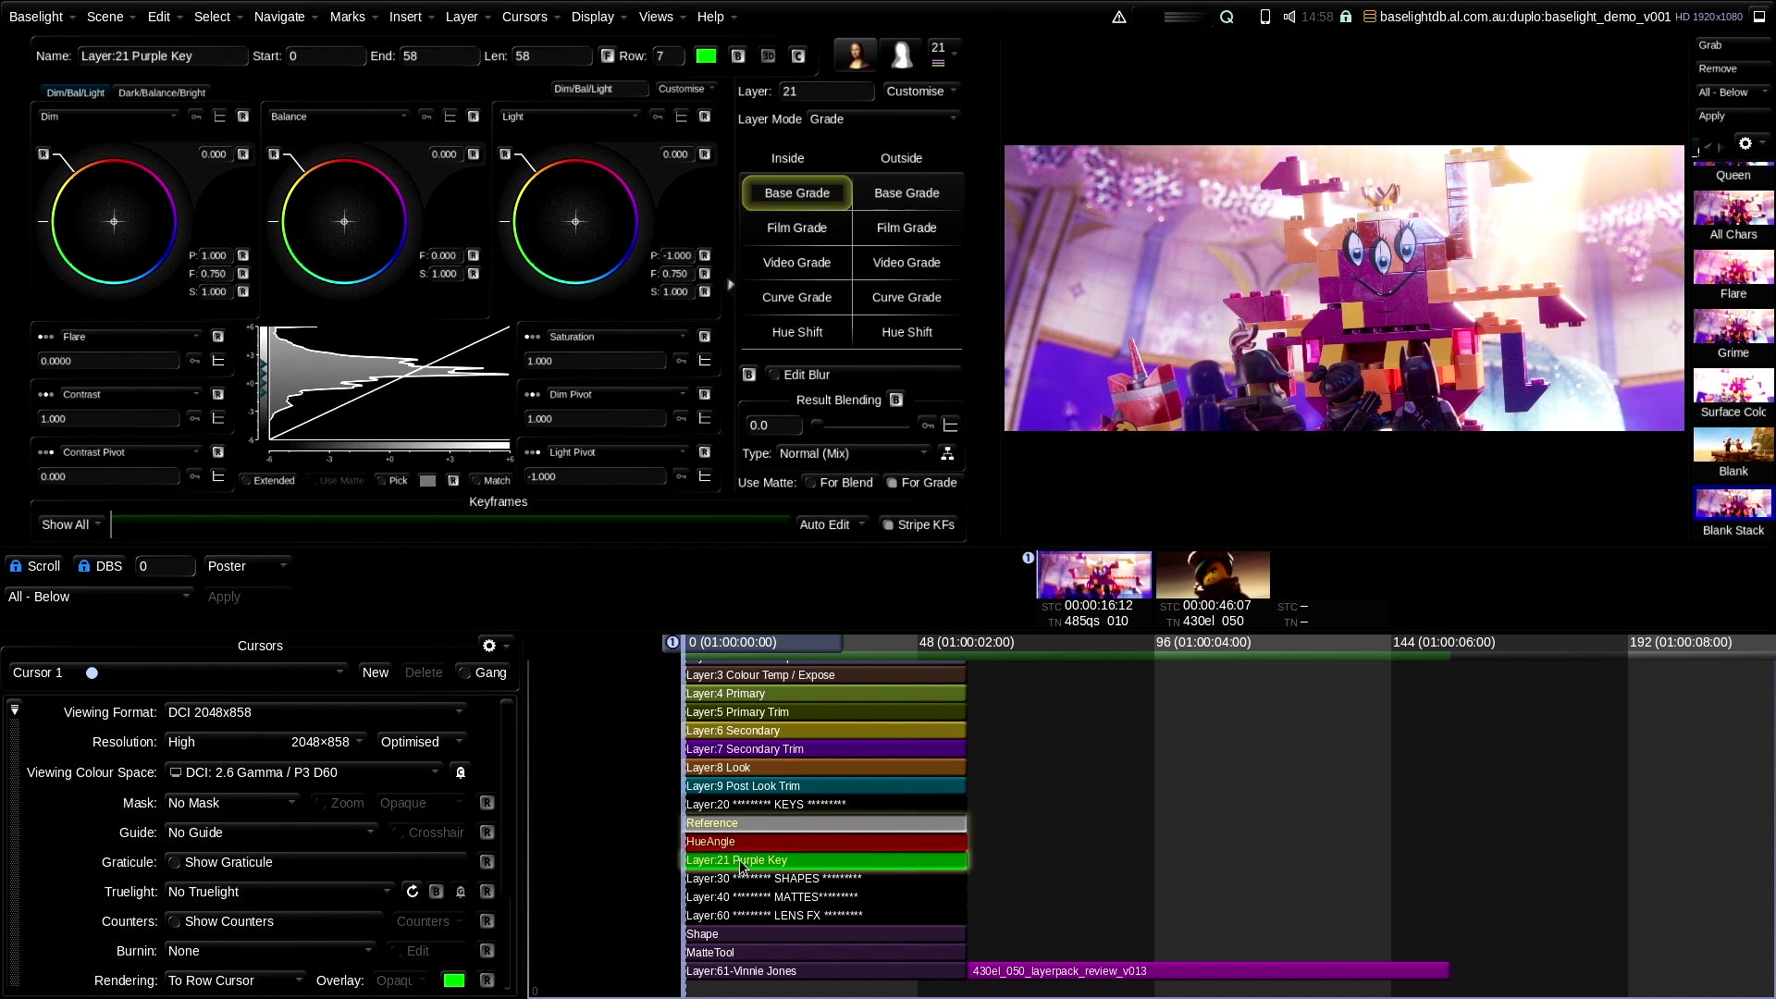
Colour the Purple Key layer and its Reference and HueAngle strips light purple from the chart colours.
{"action": "left_click", "coordinate": [705, 55]}
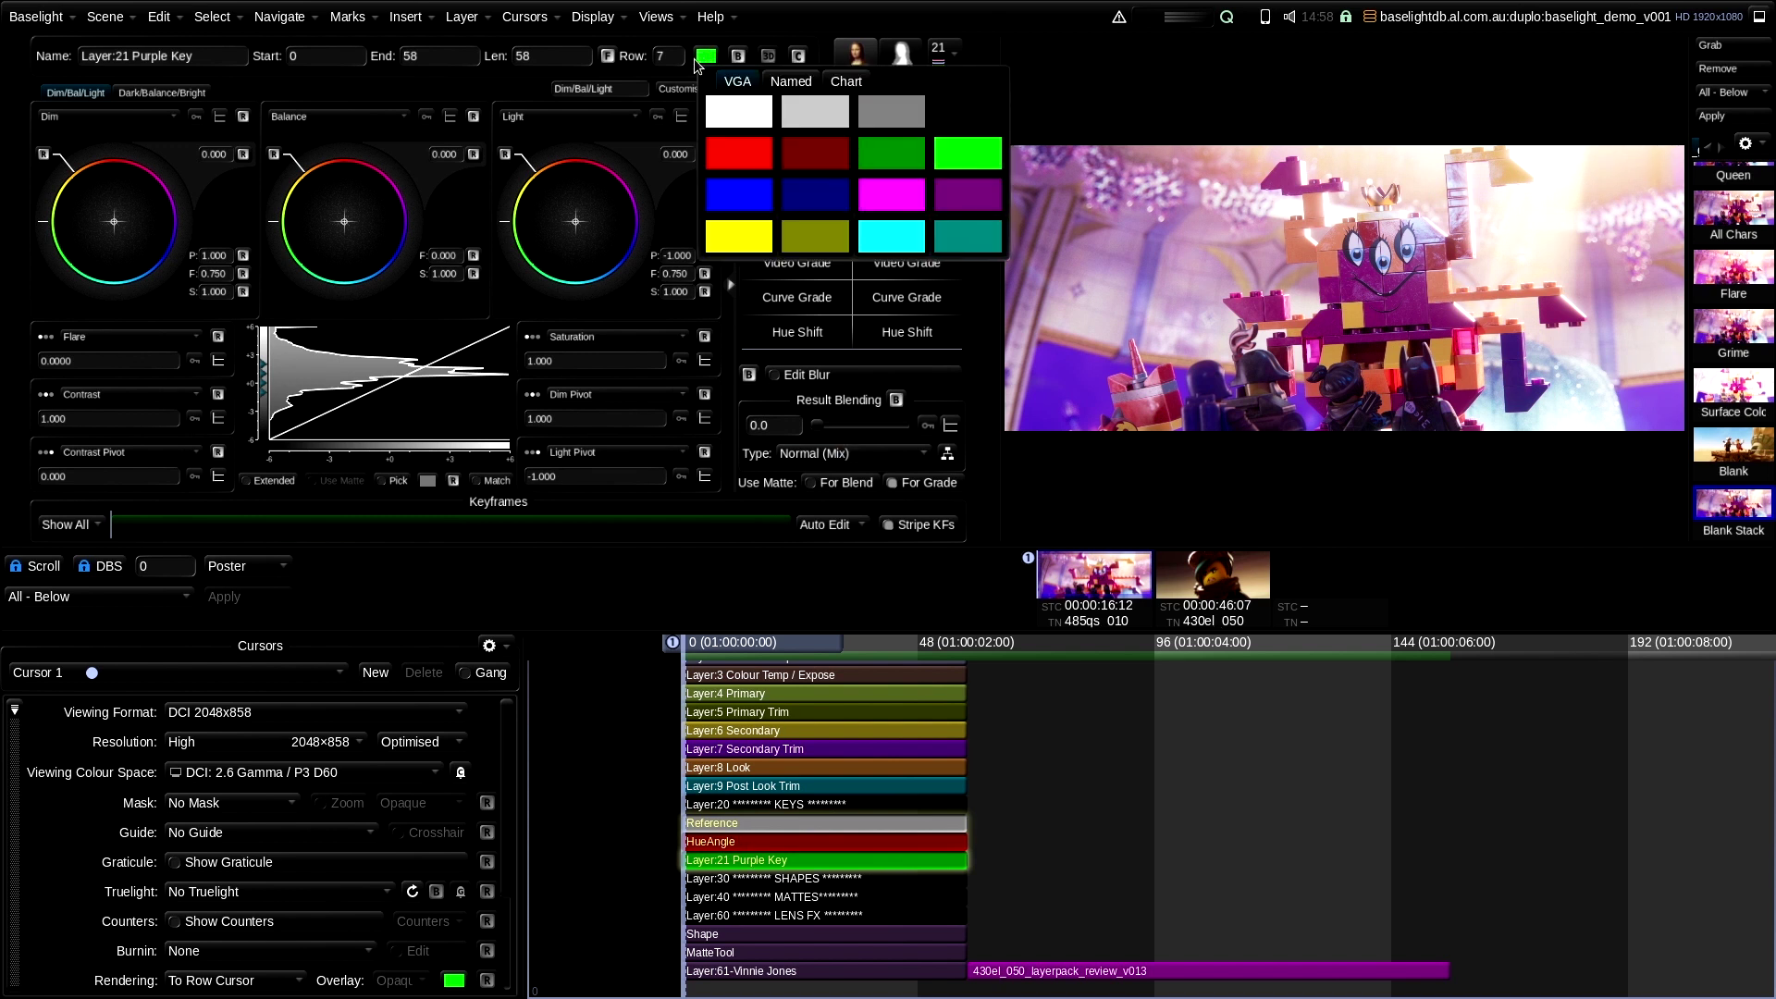
{"action": "left_click", "coordinate": [872, 90]}
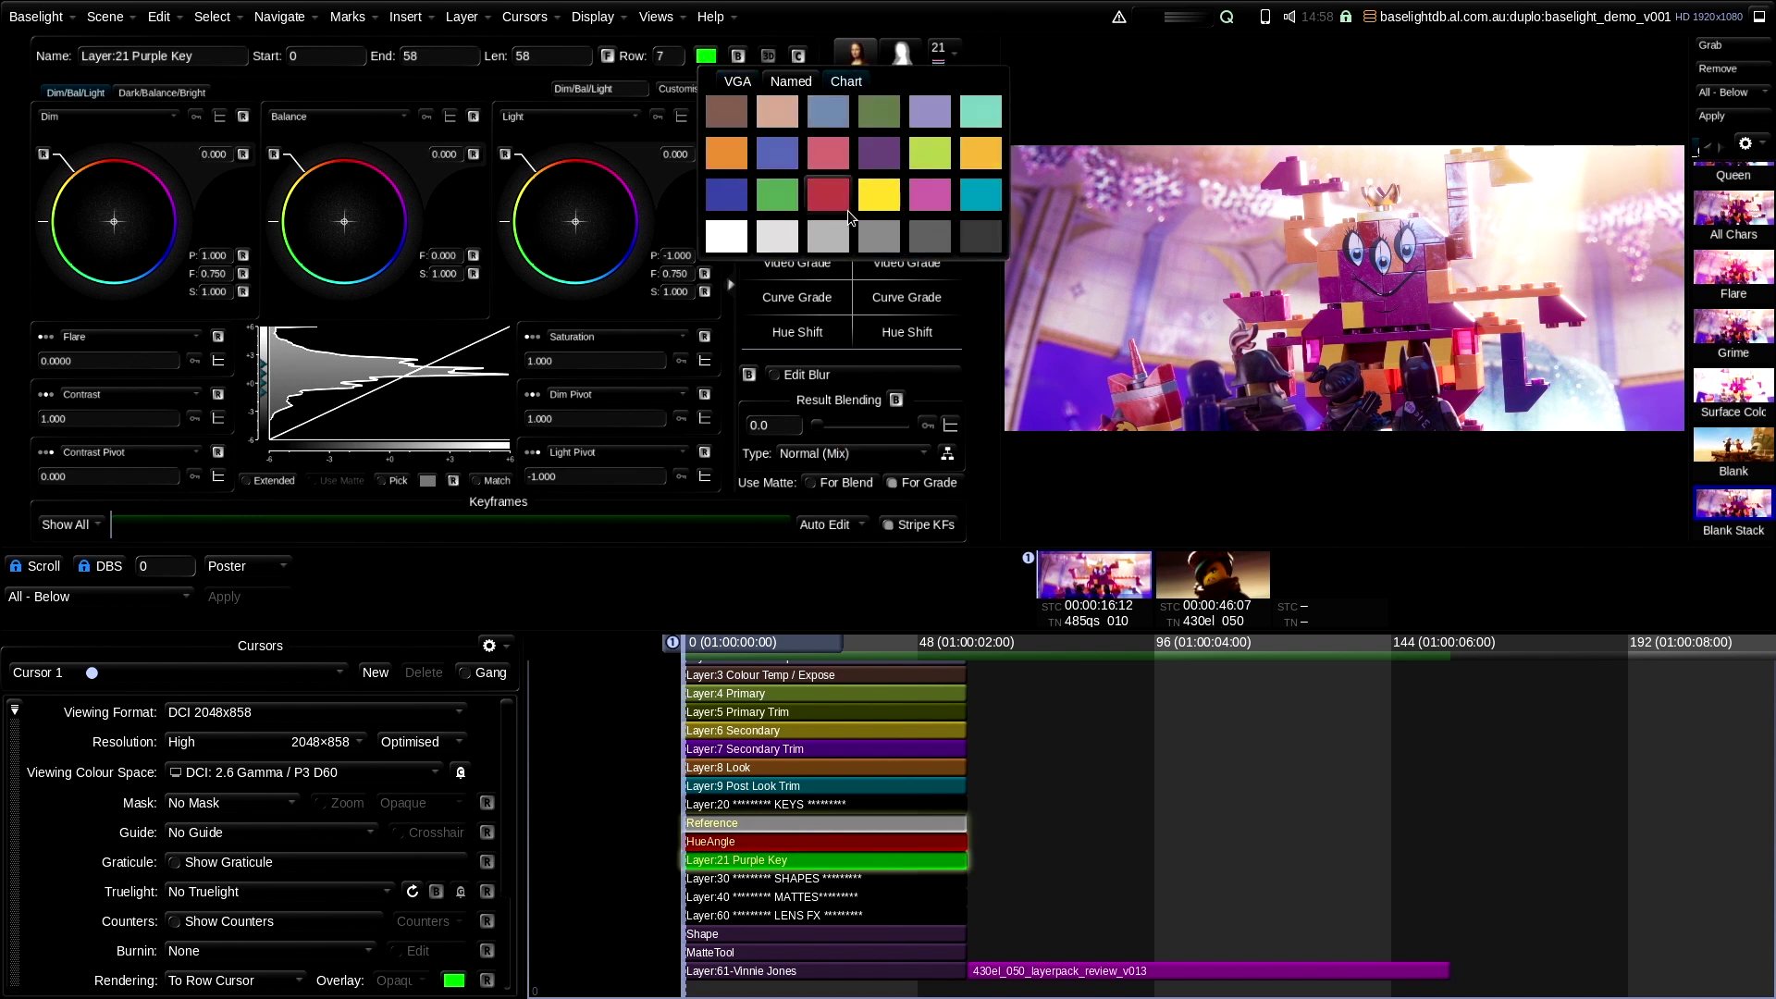
{"action": "left_click", "coordinate": [929, 109]}
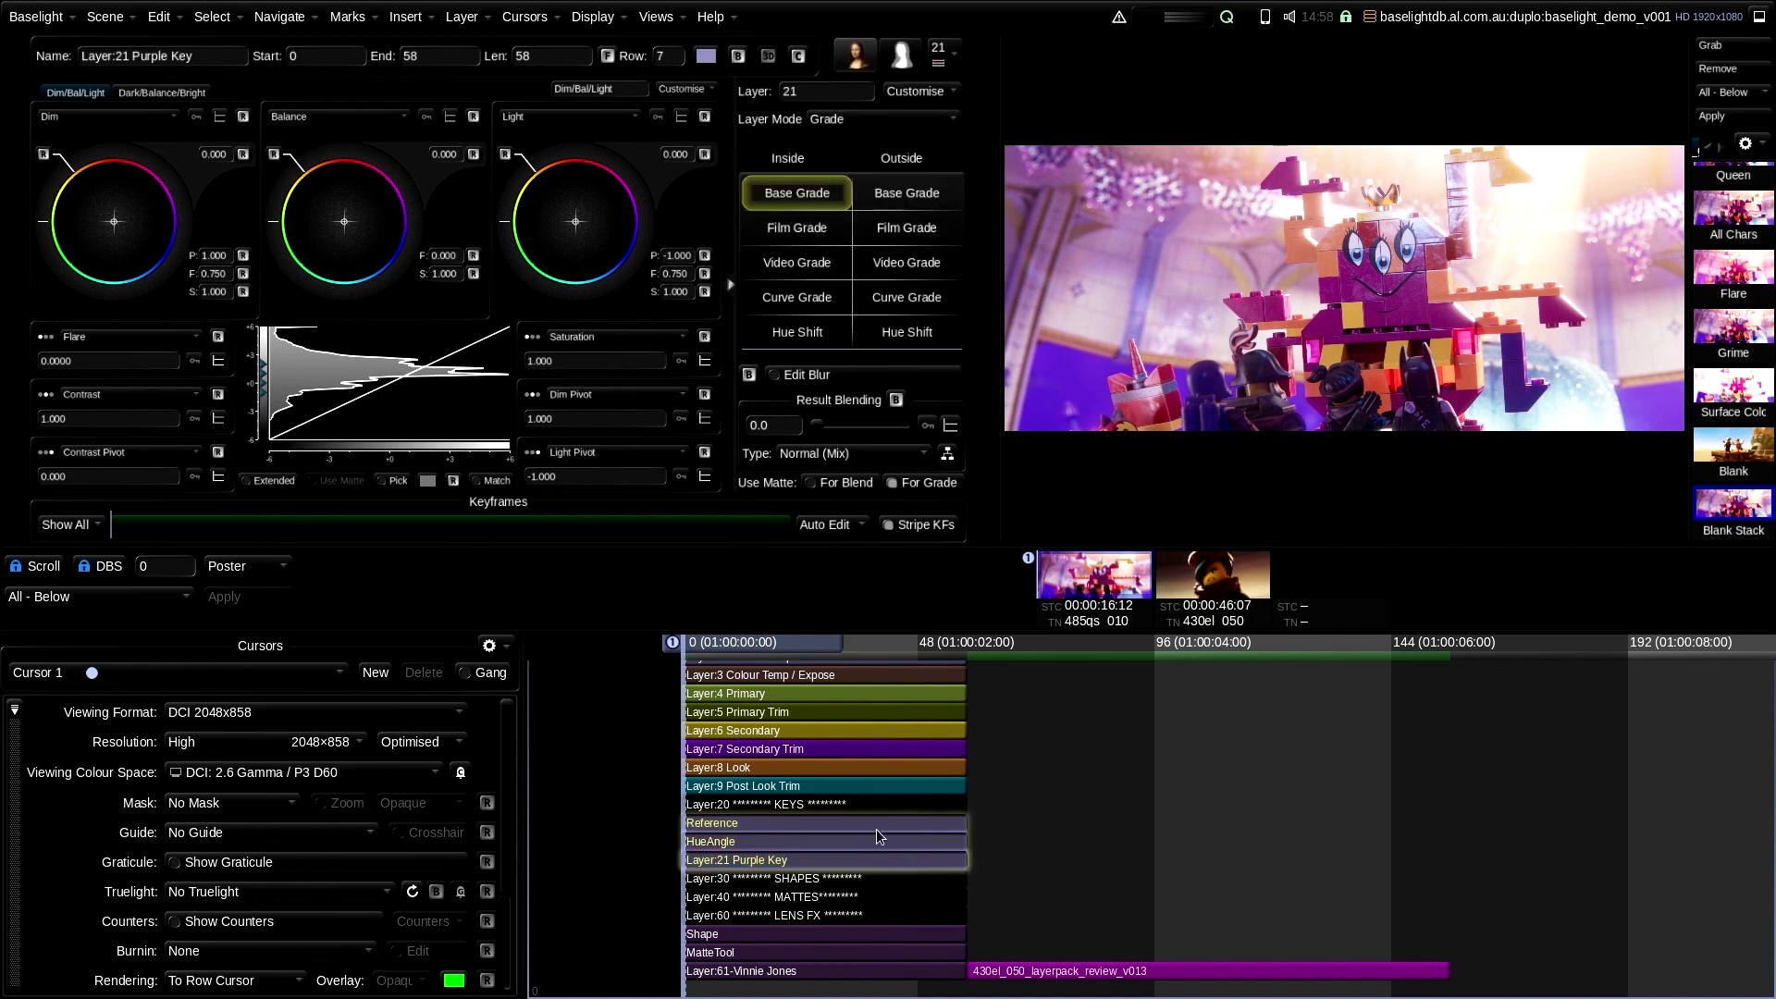
Add a layer below Purple Key and key the pale background wall beside the character with a DKey matte.
{"action": "left_click", "coordinate": [794, 865]}
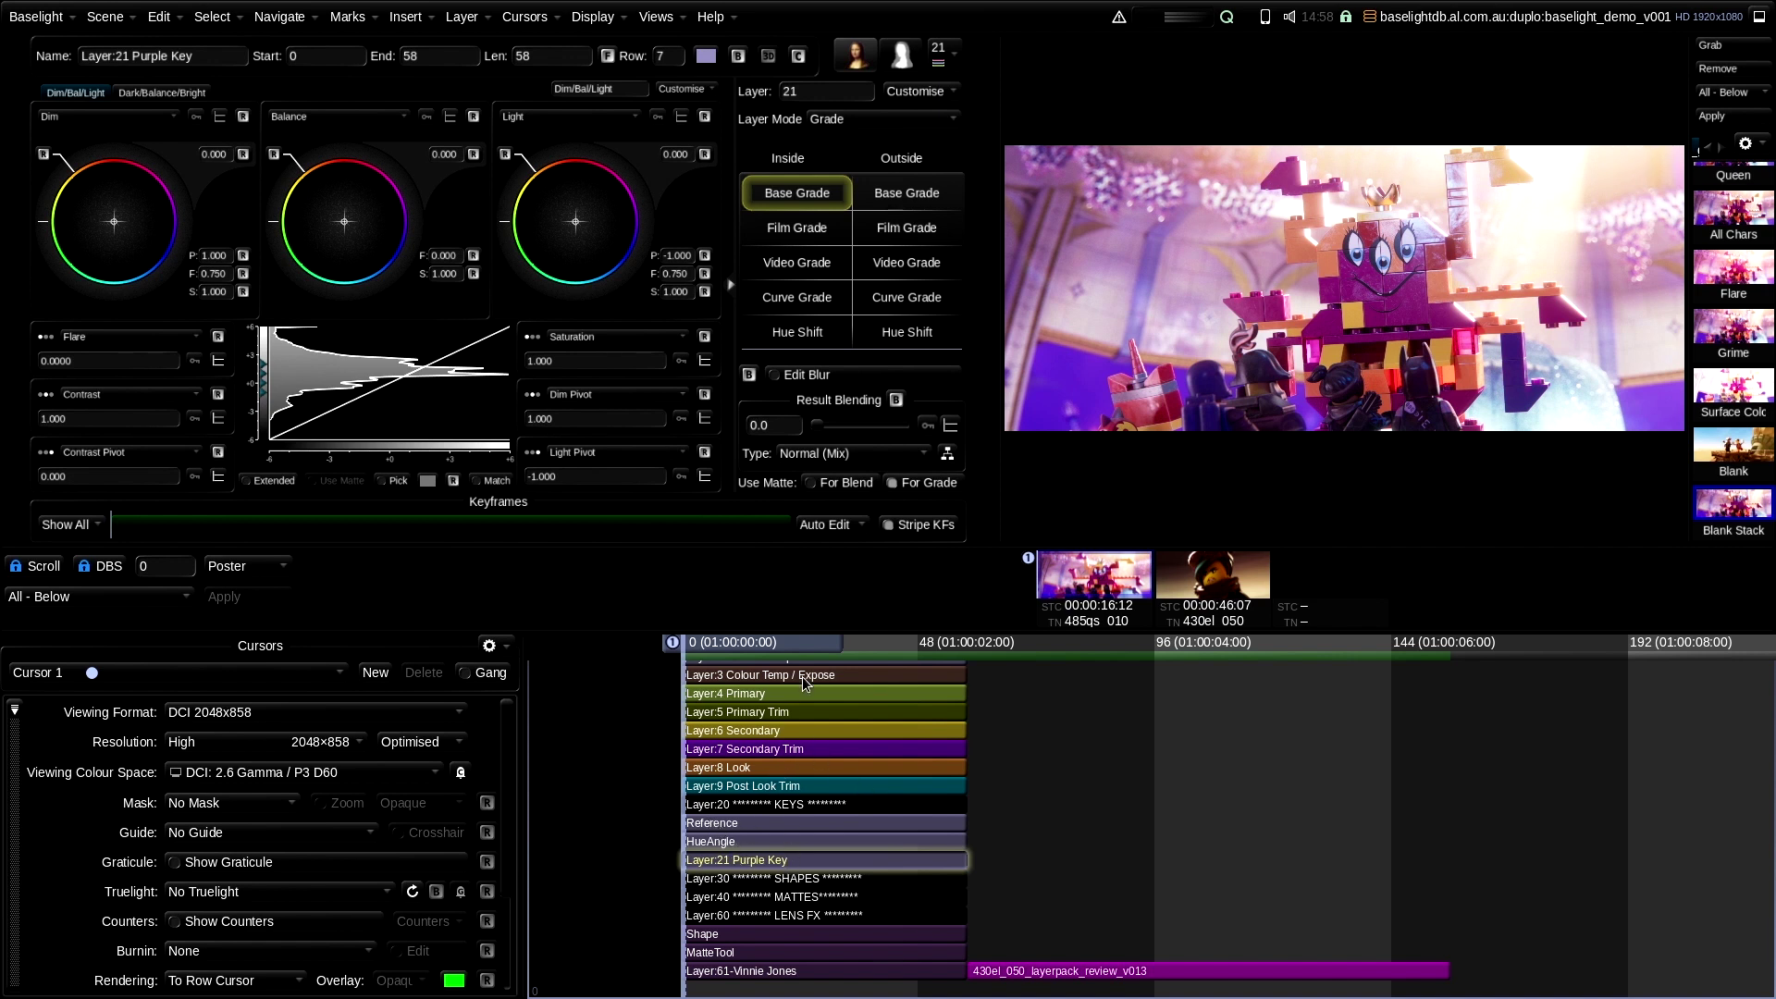
{"action": "key", "text": "ctrl+l"}
{"action": "left_click", "coordinate": [897, 54]}
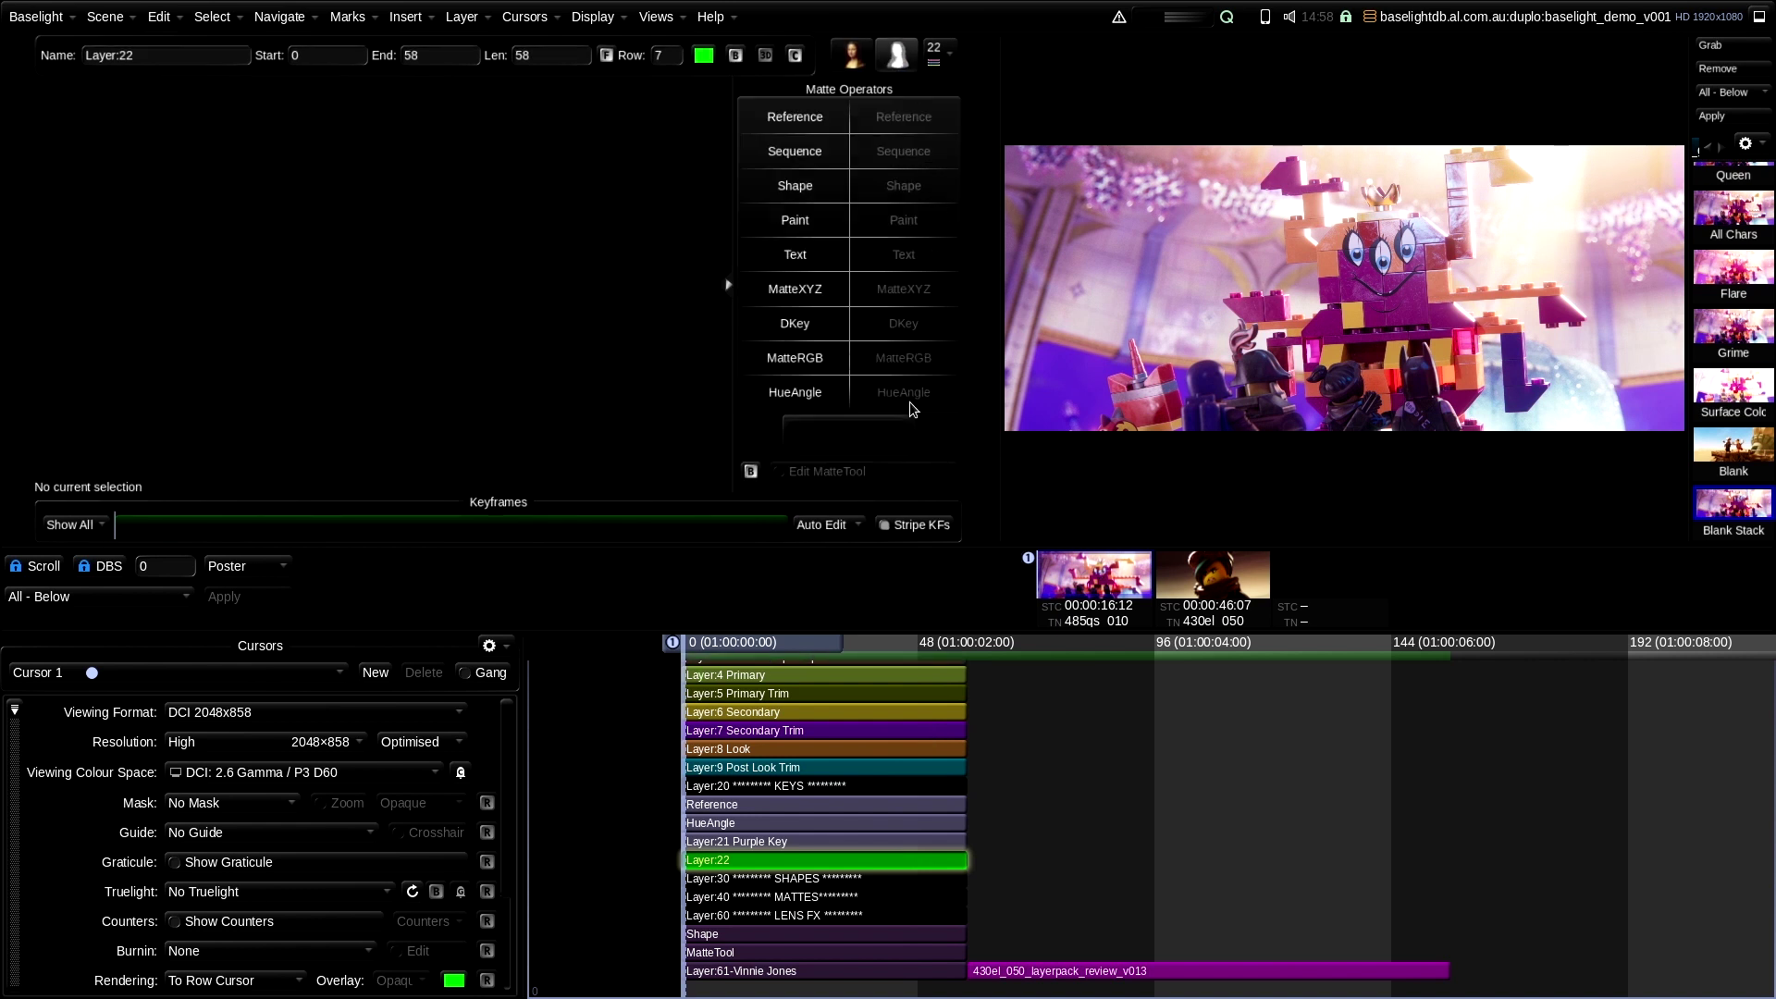
{"action": "left_click", "coordinate": [801, 325]}
{"action": "left_click_drag", "start_coordinate": [1107, 264], "coordinate": [1143, 270]}
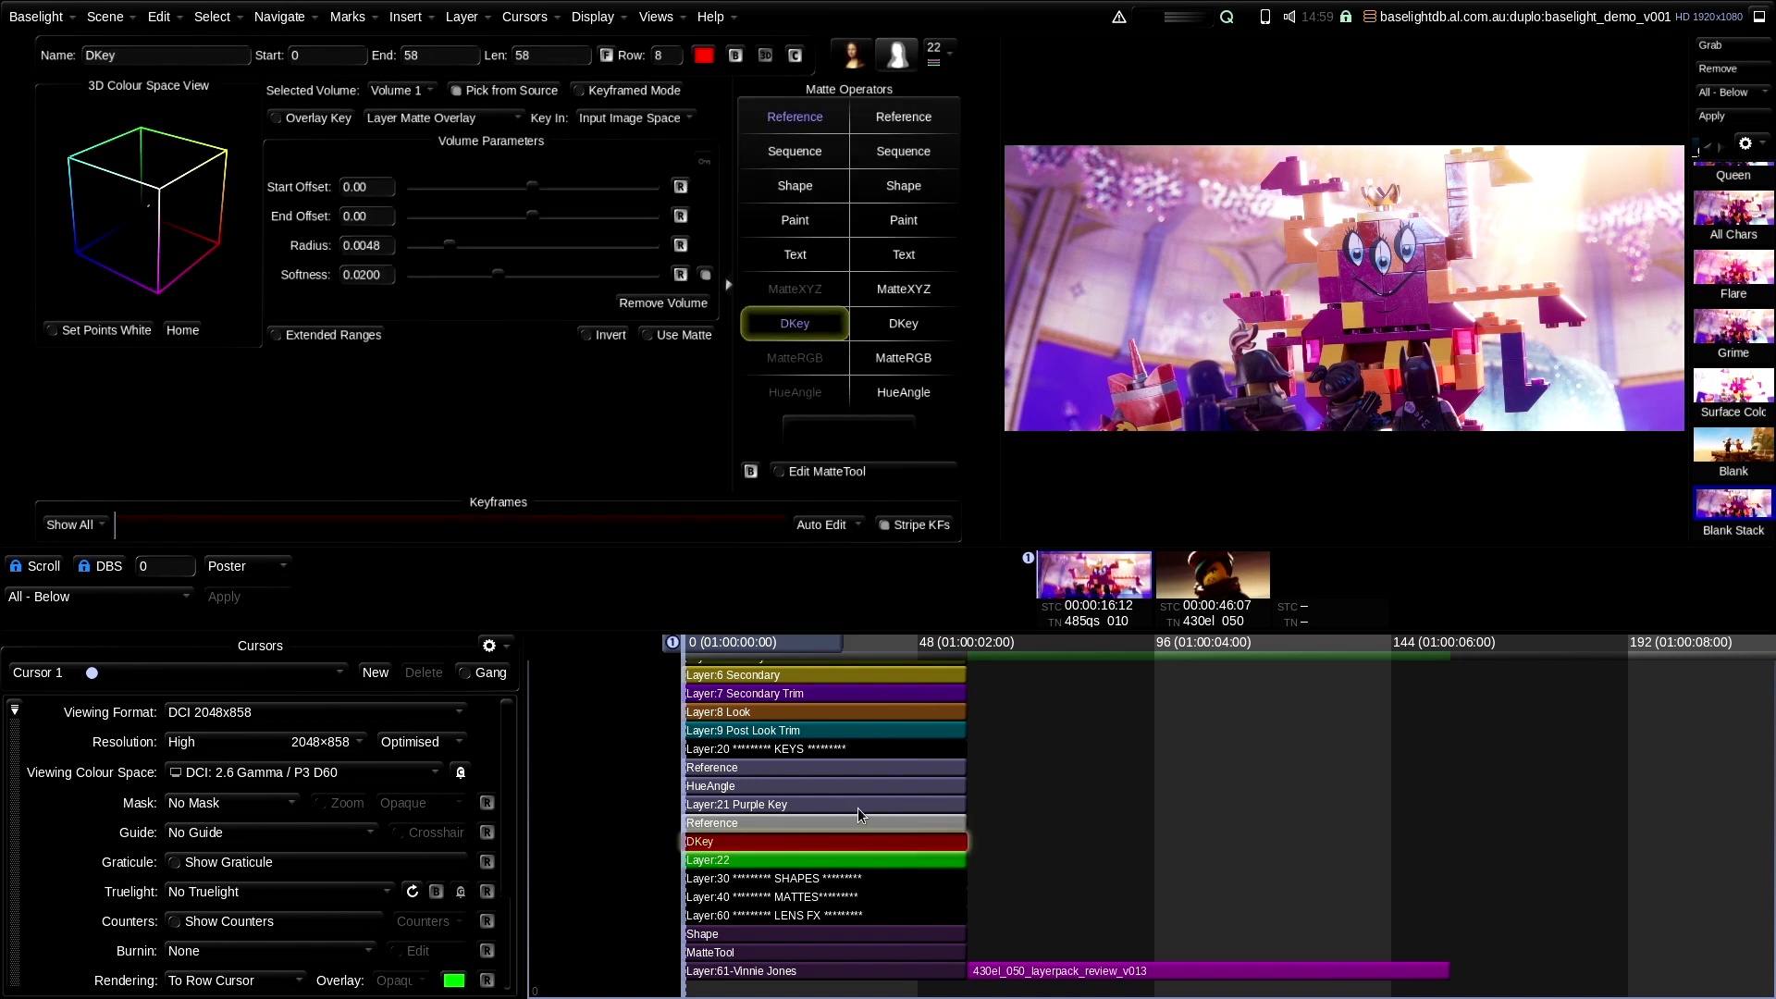
Colour Layer:22 and its Reference and DKey strips grey.
{"action": "left_click", "coordinate": [798, 858]}
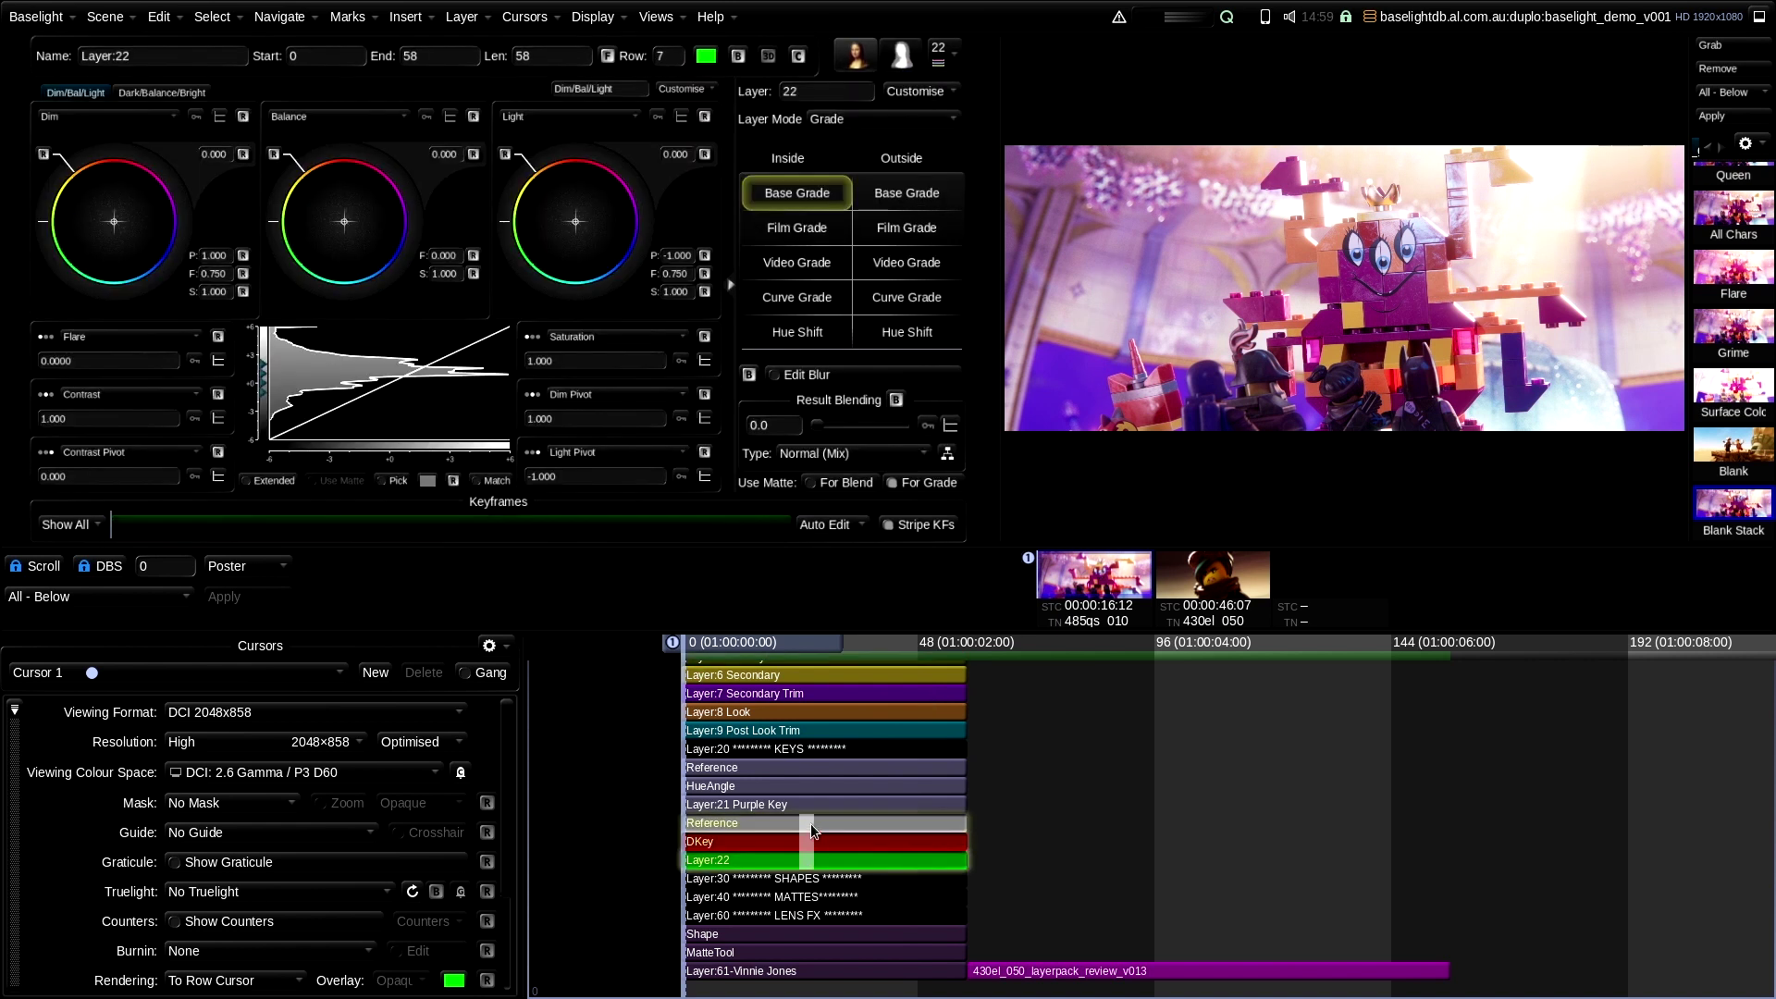
{"action": "left_click", "coordinate": [706, 56]}
{"action": "left_click", "coordinate": [878, 239]}
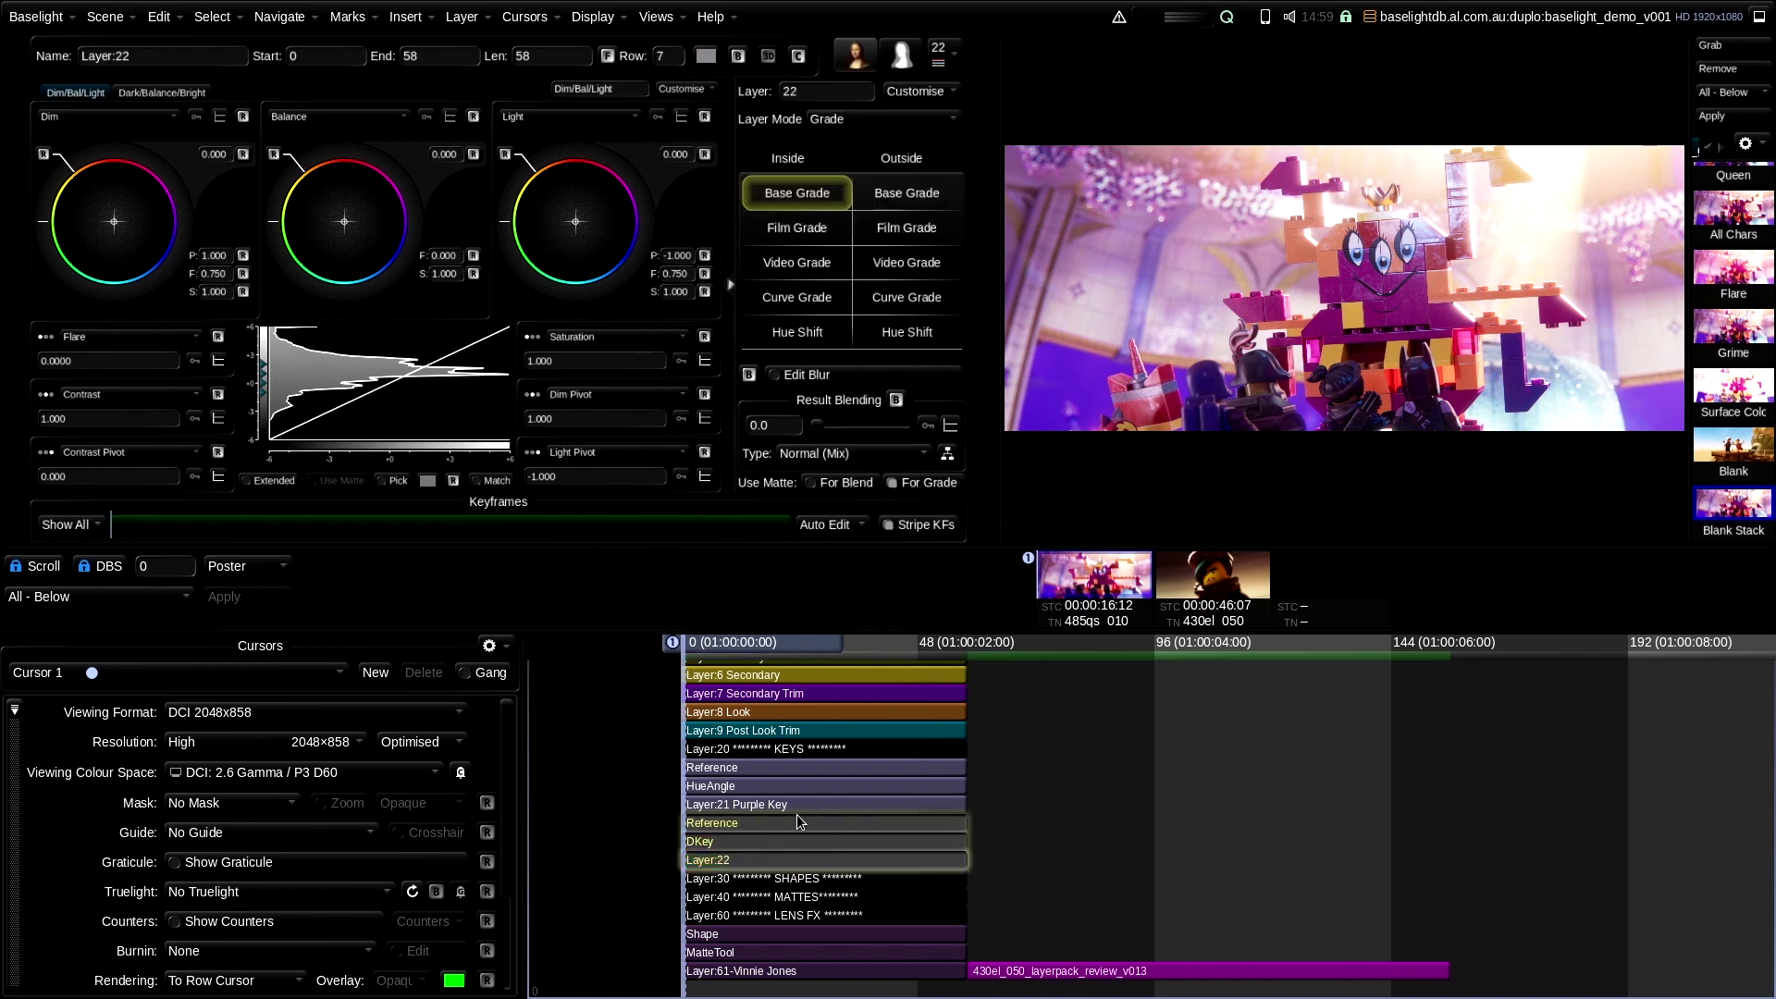
Rename the grey keying layer as "Layer:22 Wall".
{"action": "left_click", "coordinate": [173, 48]}
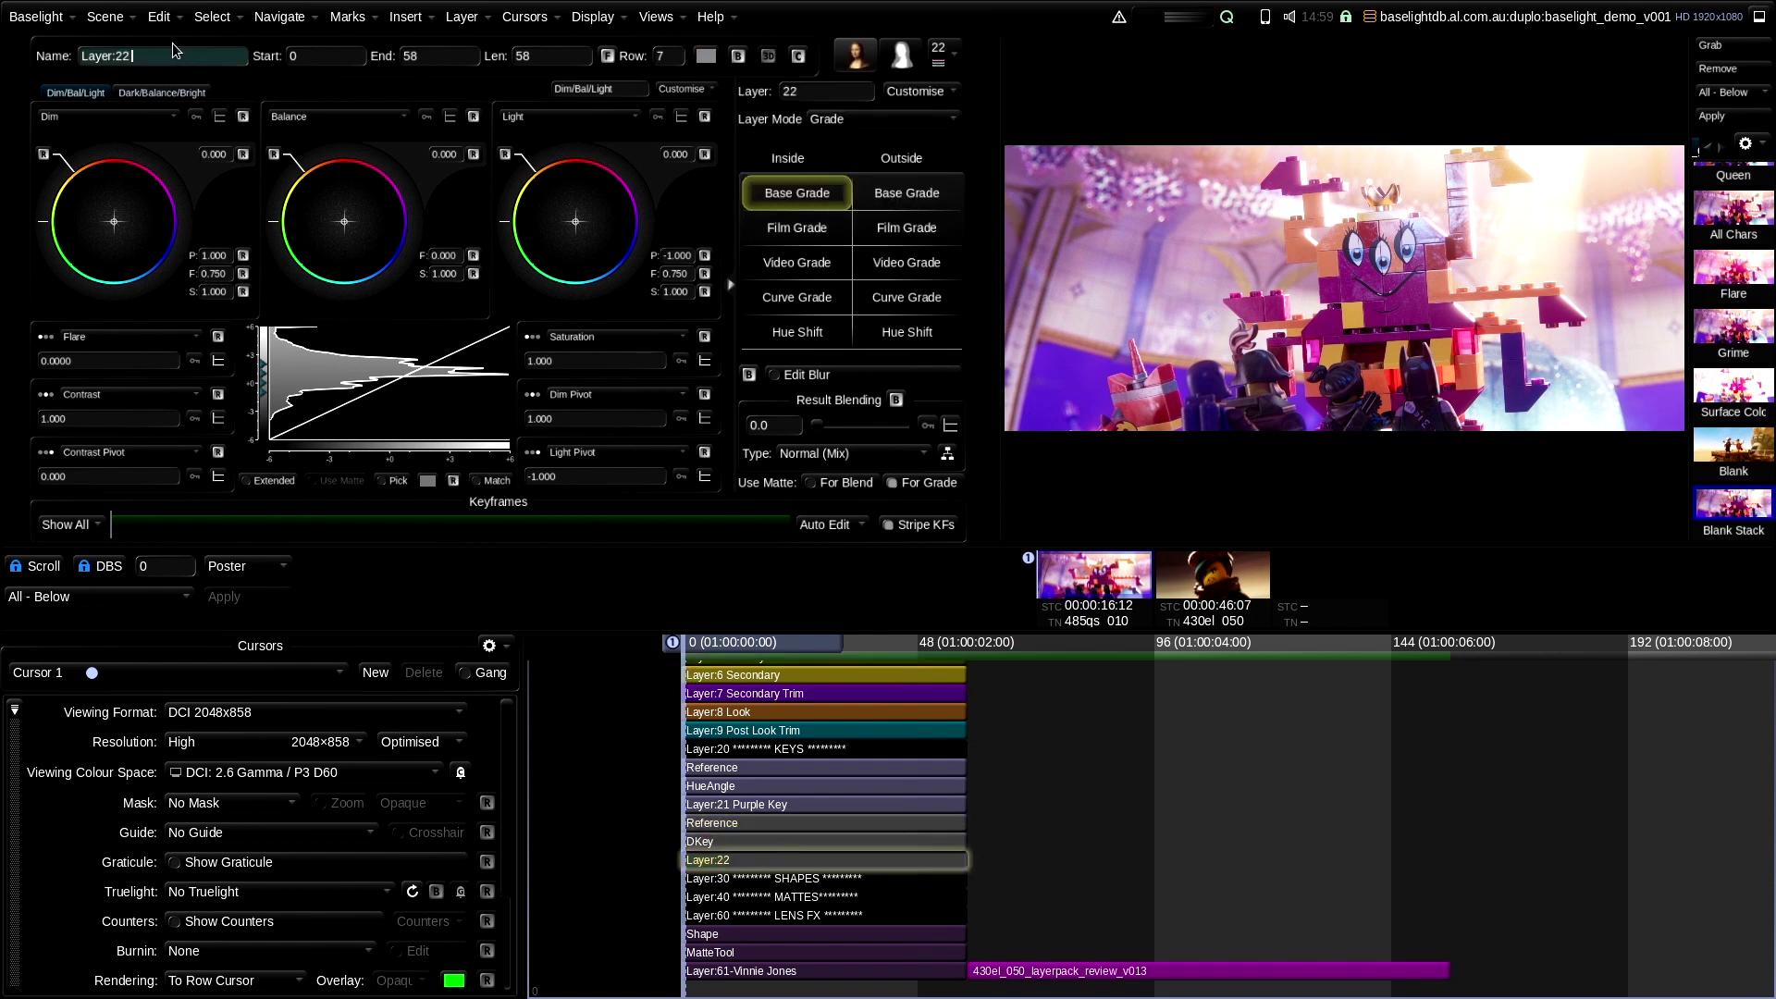
{"action": "type", "text": "Wall"}
{"action": "key", "text": "Return"}
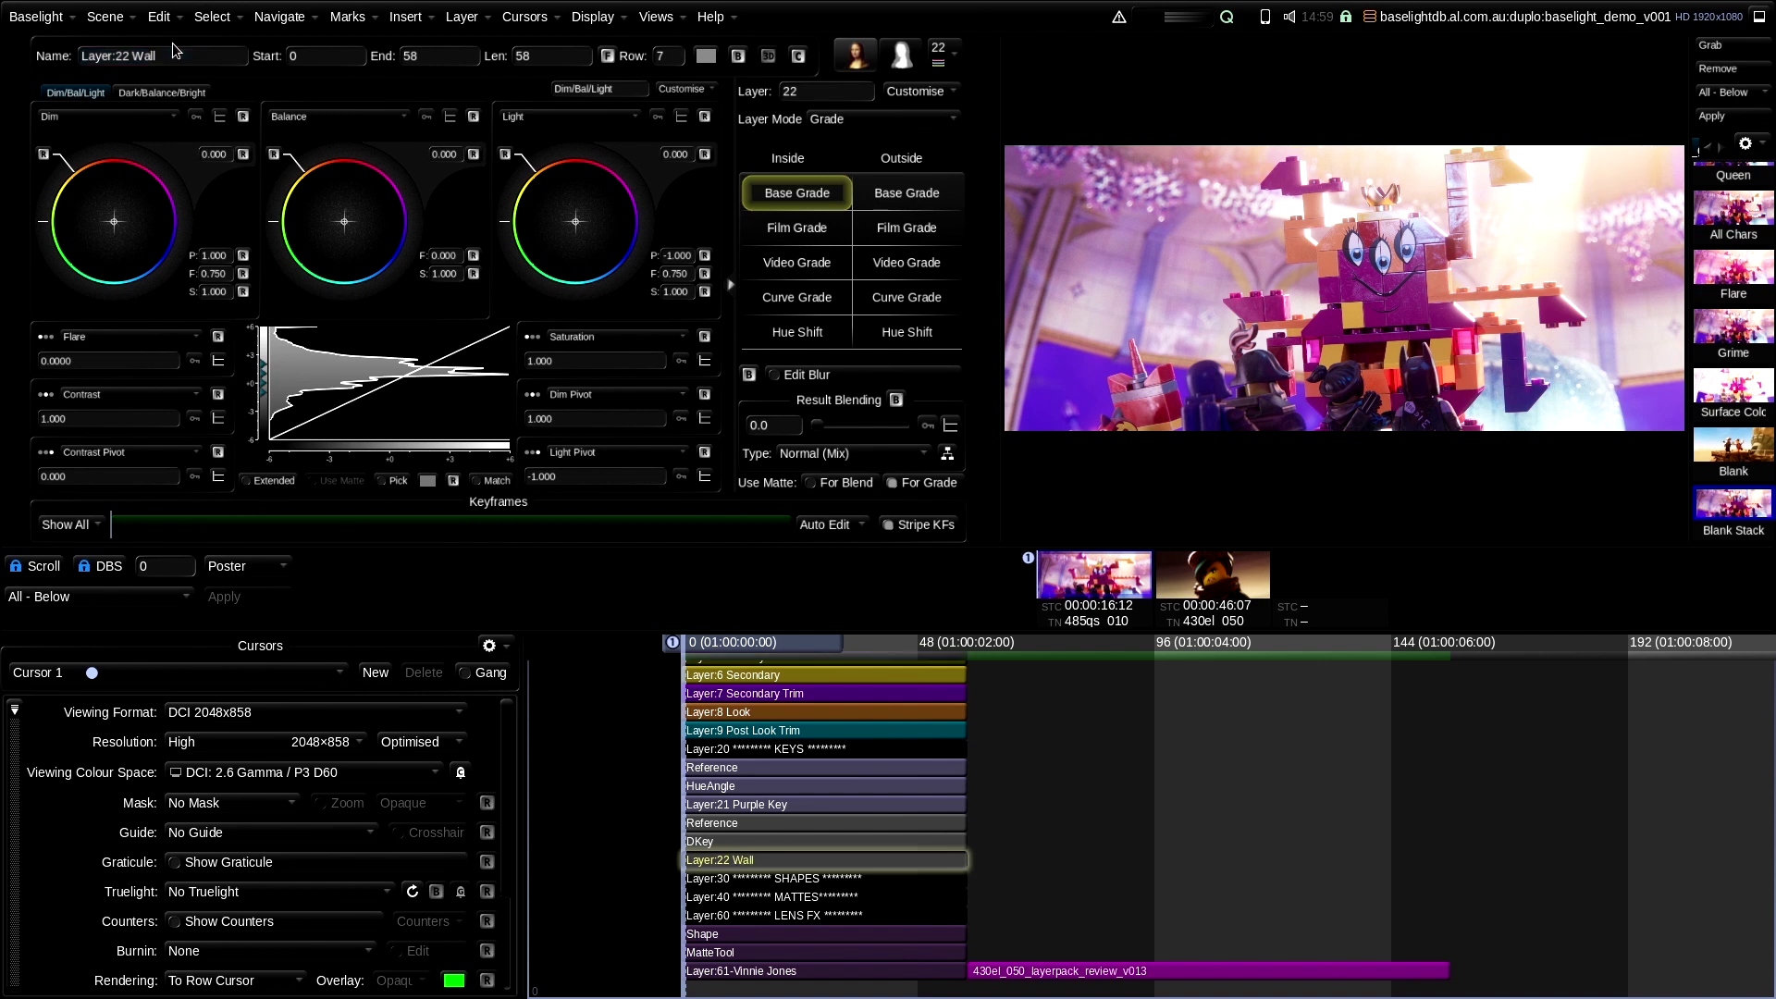